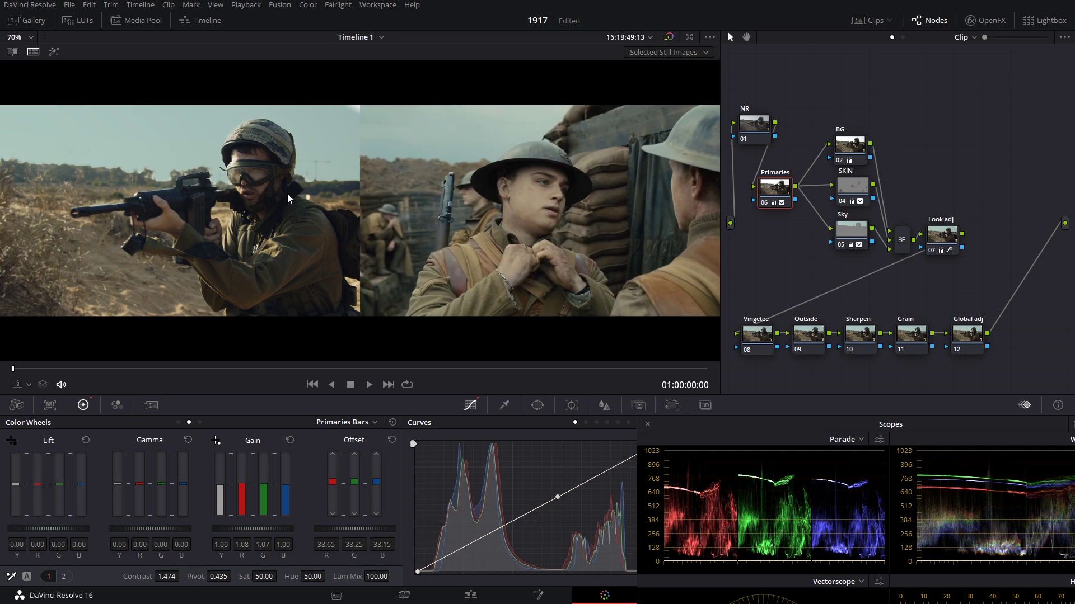
# - Bypass the grade and wipe between the soldier shot and the 1917 trench frame
pyautogui.hotkey('shift', 'd')
pyautogui.click(12, 54)
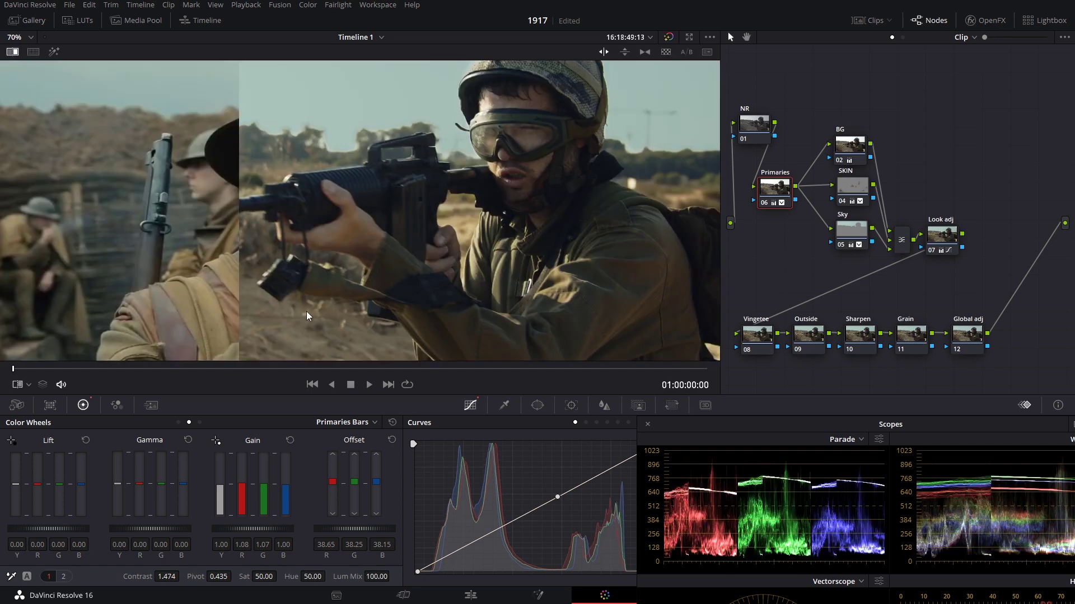
pyautogui.scroll(-5, 307, 311)
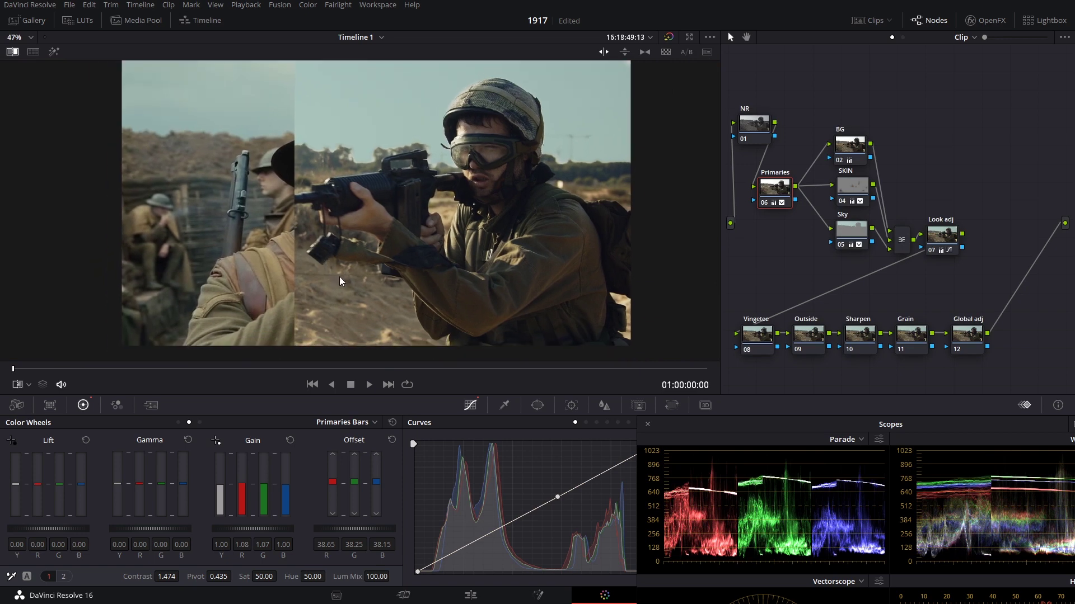
pyautogui.moveTo(318, 267); pyautogui.dragTo(139, 235)
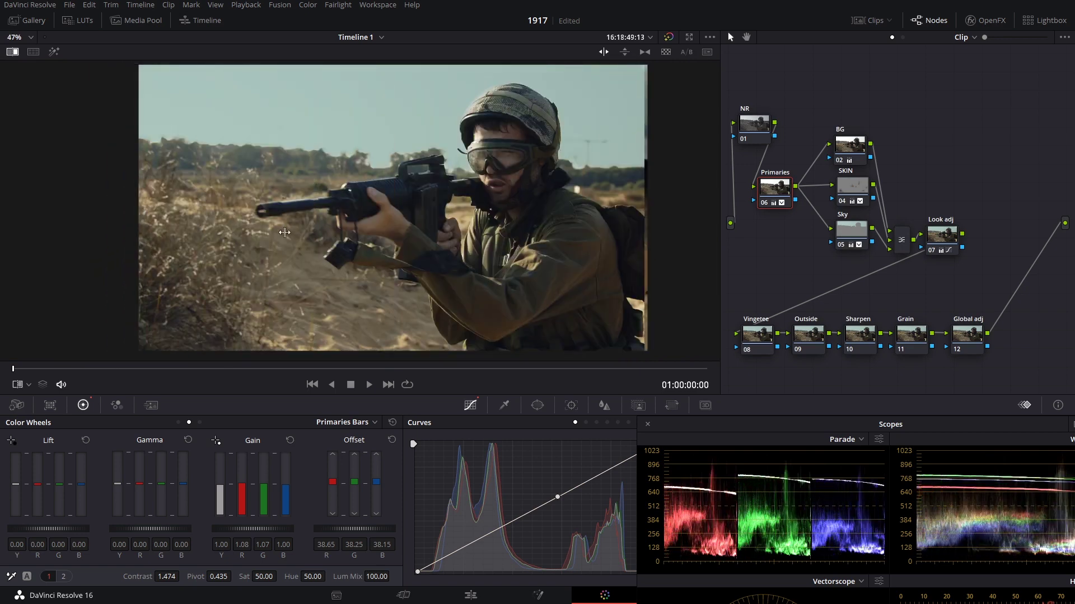
pyautogui.moveTo(284, 233); pyautogui.dragTo(456, 242)
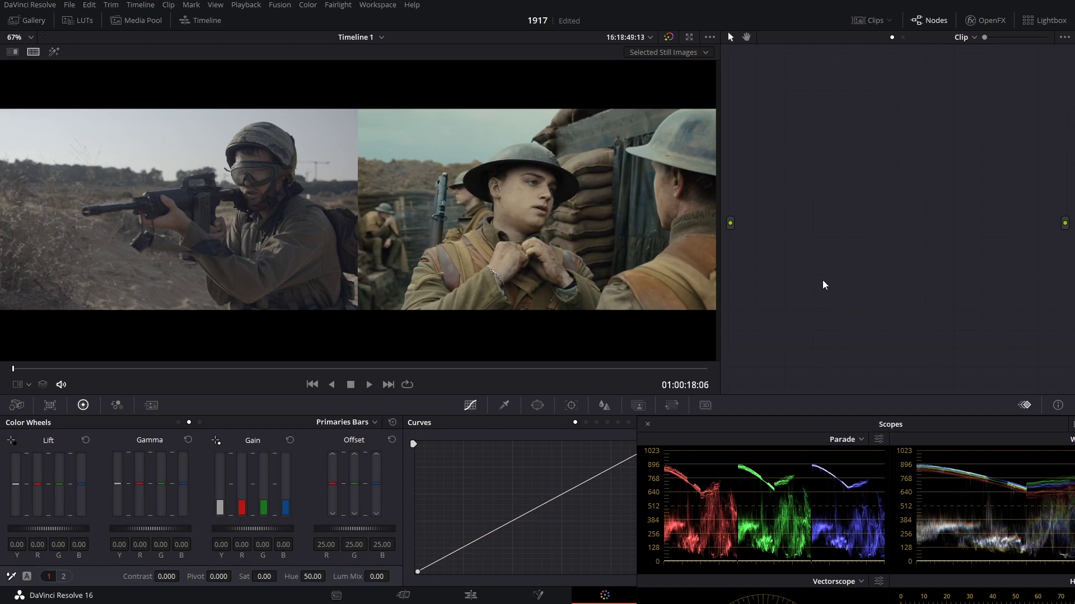
# - Add a serial corrector node and name it Primaries
pyautogui.hotkey('alt', 's')
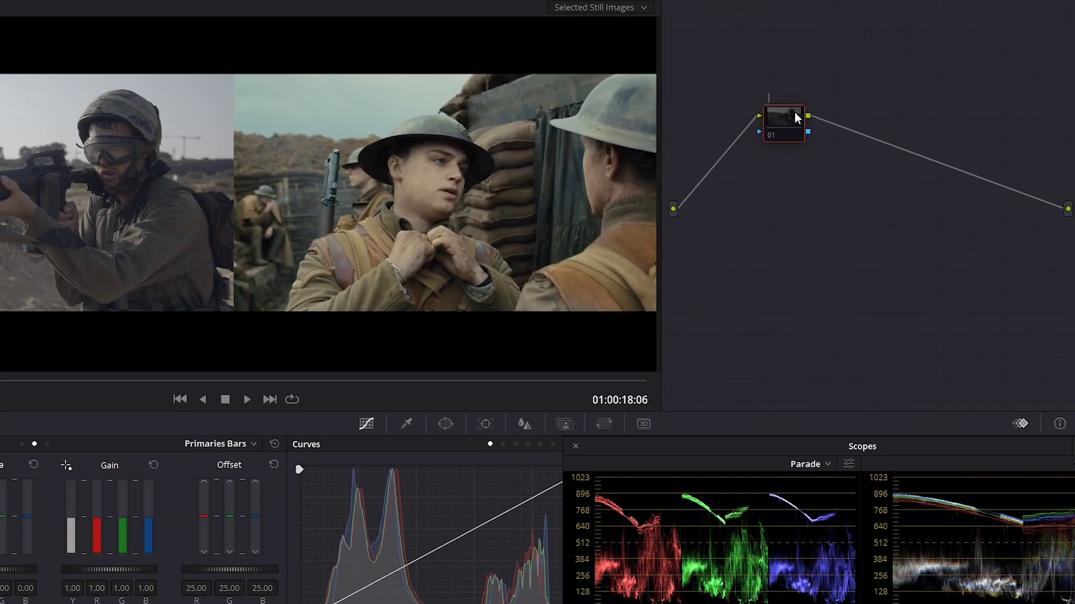
pyautogui.write('Primarie')
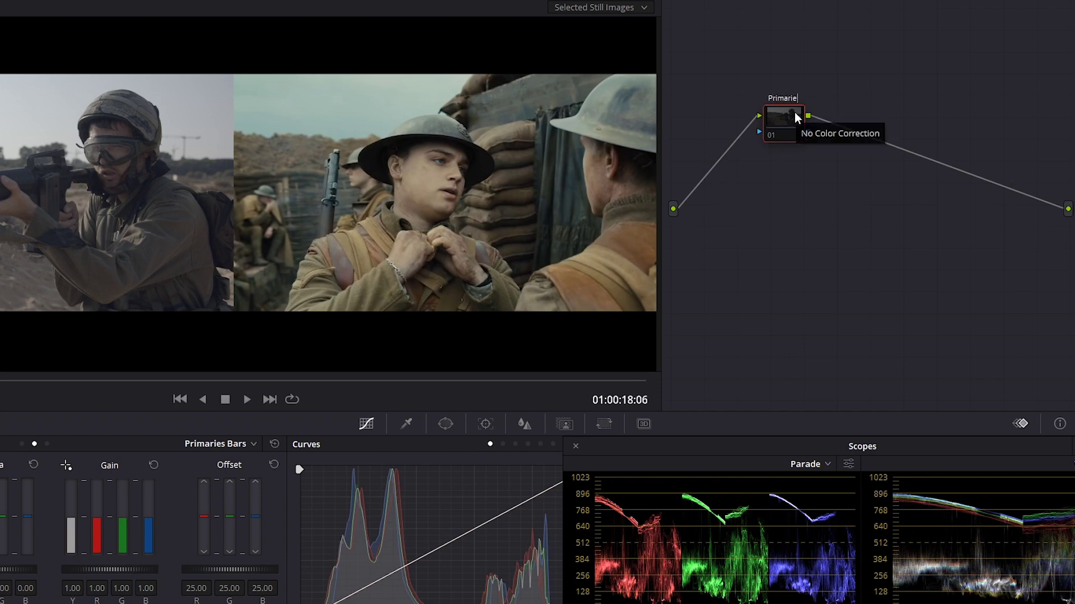
pyautogui.write('s')
pyautogui.press('Return')
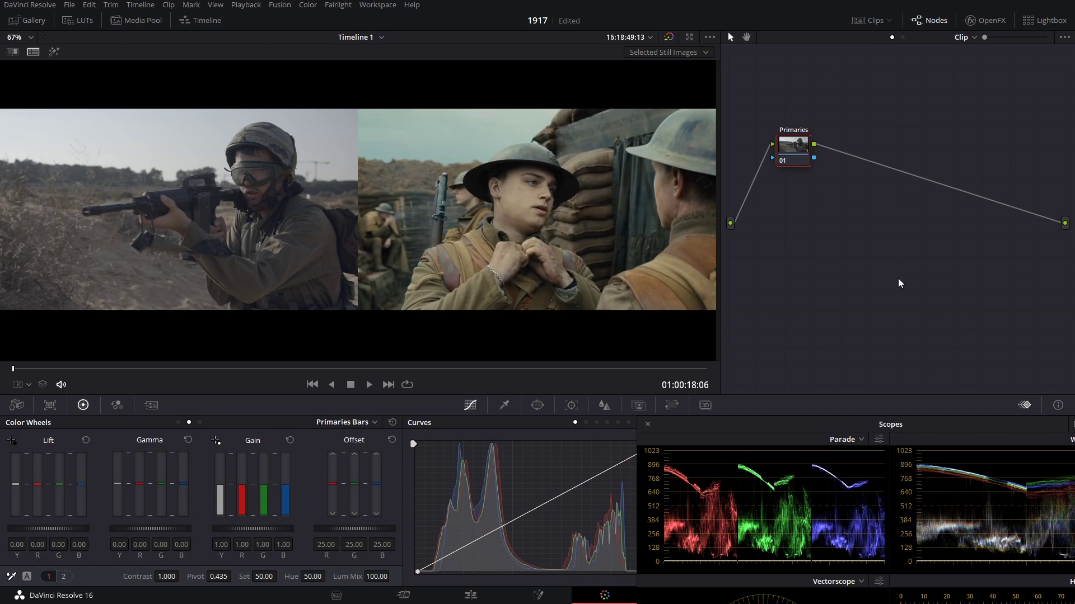
# - In the Primaries Wheels layout, deepen the lift, raise the gamma and brighten the offset
pyautogui.click(359, 426)
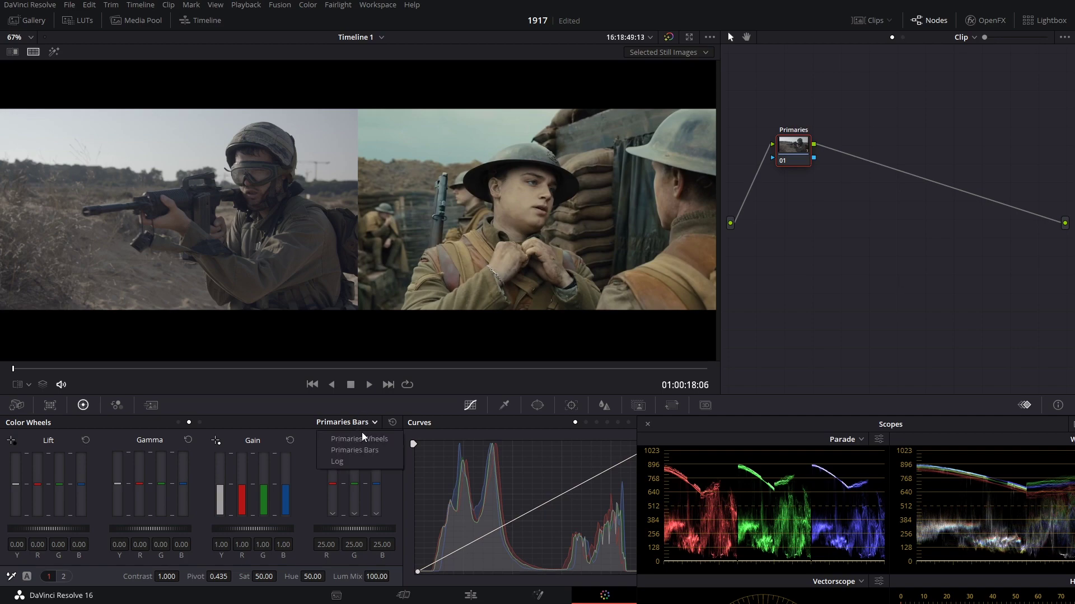
pyautogui.click(361, 437)
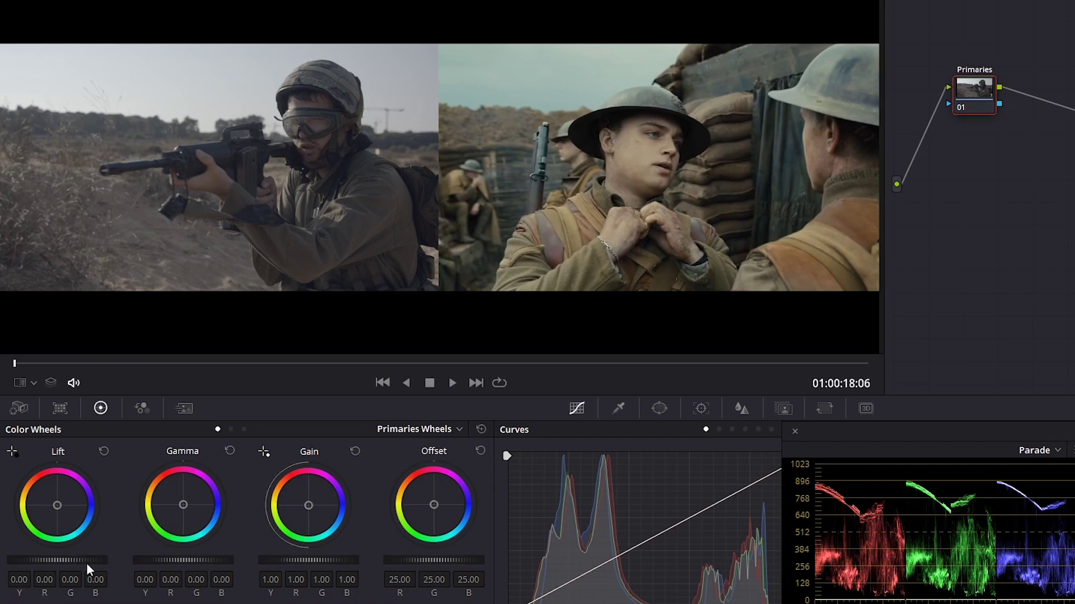
pyautogui.moveTo(72, 562); pyautogui.dragTo(53, 562)
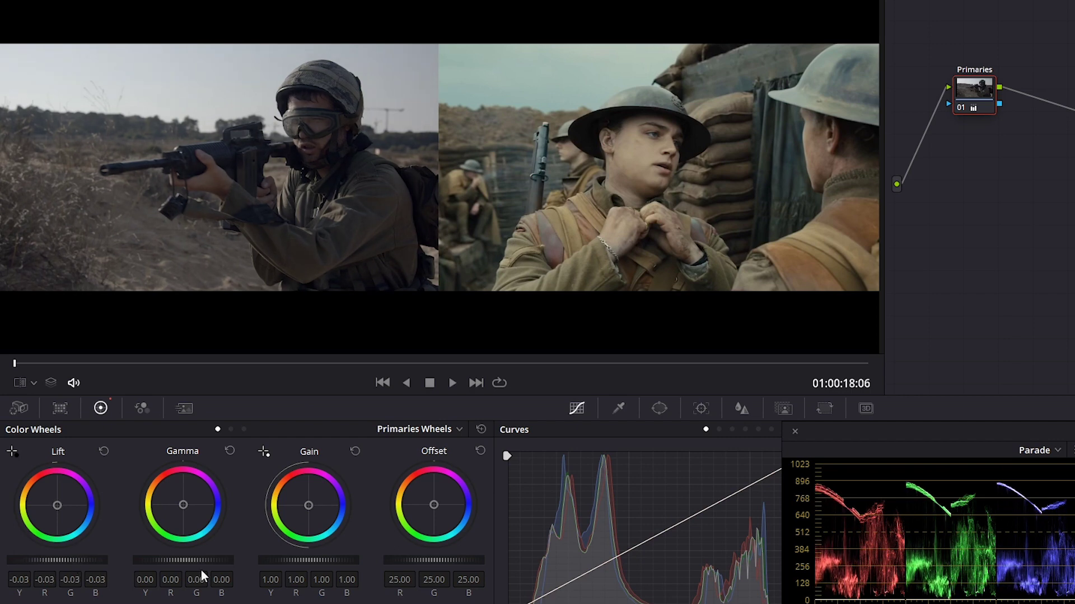
pyautogui.moveTo(172, 560); pyautogui.dragTo(191, 560)
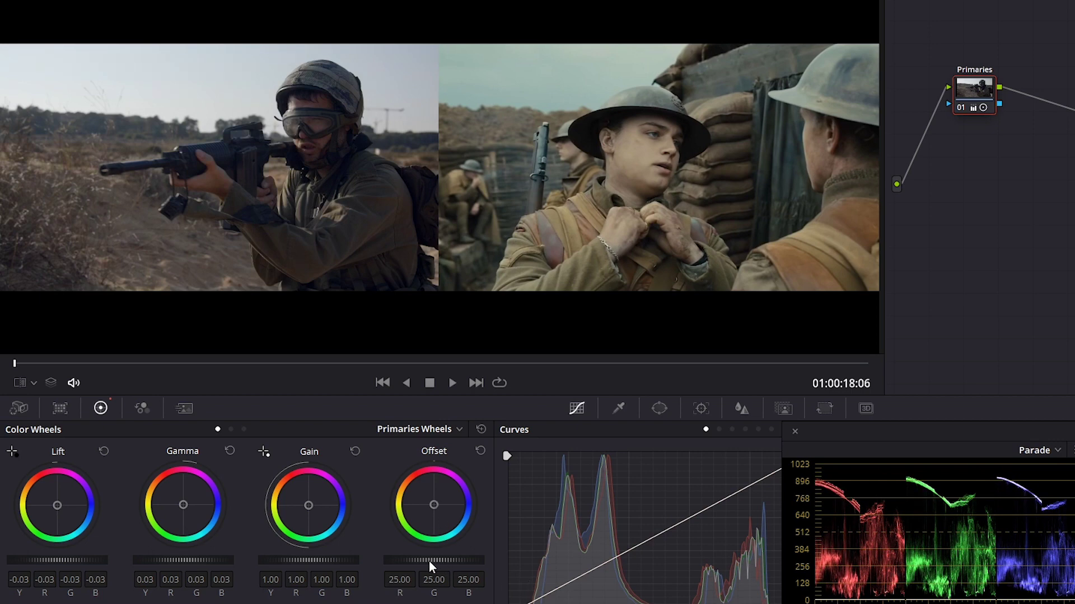
pyautogui.moveTo(421, 560); pyautogui.dragTo(443, 560)
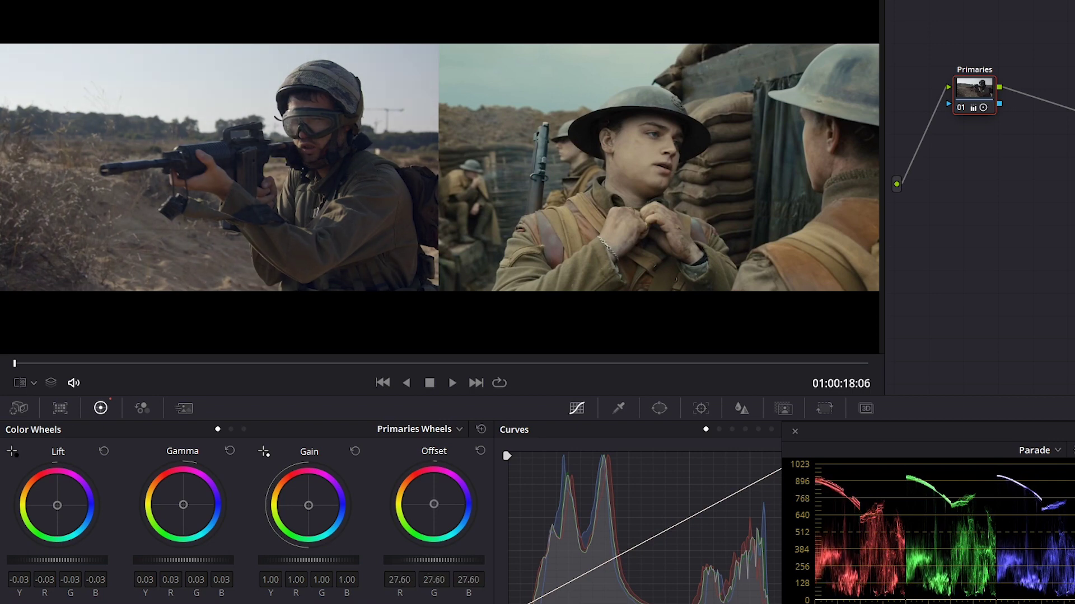
pyautogui.moveTo(197, 560); pyautogui.dragTo(208, 566)
# - Deepen lift further, raise gain, warm the offset, then compare the node on and off
pyautogui.moveTo(89, 566); pyautogui.dragTo(82, 567)
pyautogui.moveTo(322, 555); pyautogui.dragTo(335, 556)
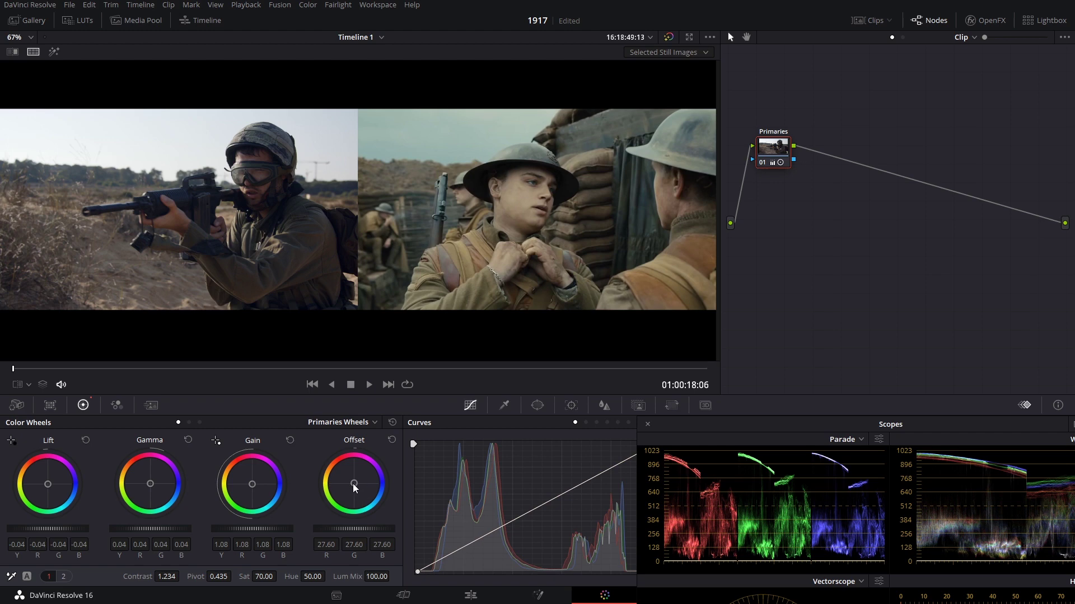
pyautogui.moveTo(353, 483); pyautogui.dragTo(354, 483)
pyautogui.moveTo(252, 485); pyautogui.dragTo(252, 485)
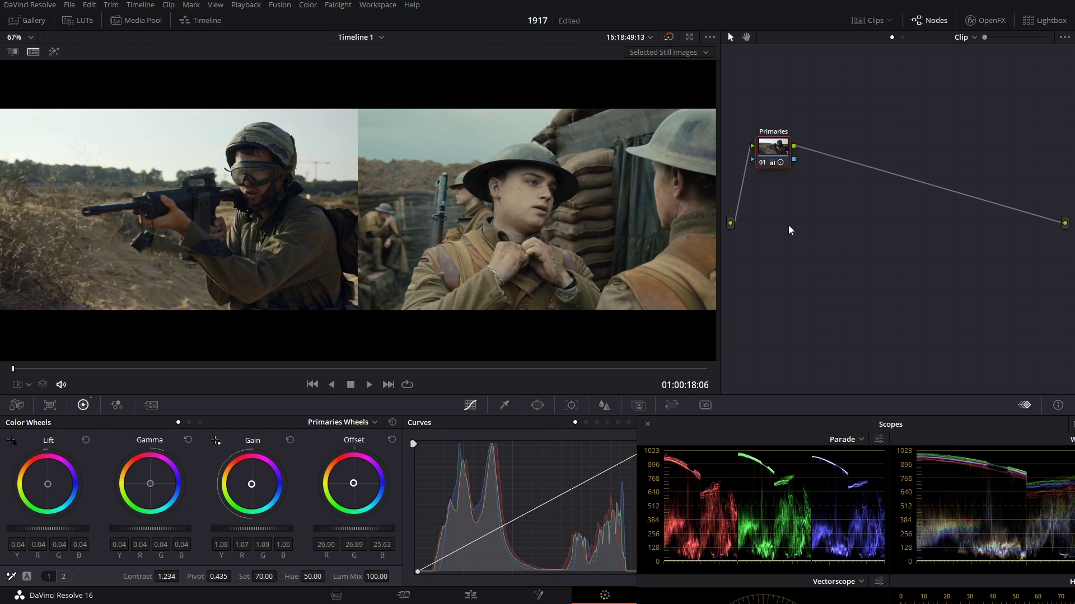
pyautogui.hotkey('ctrl', 'd')
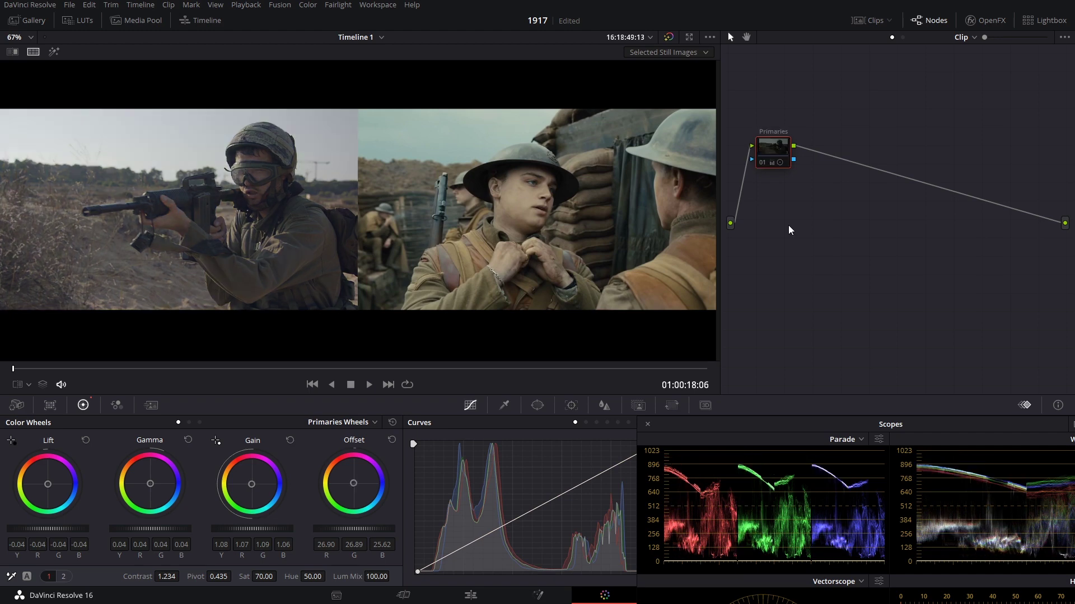
pyautogui.hotkey('ctrl', 'd')
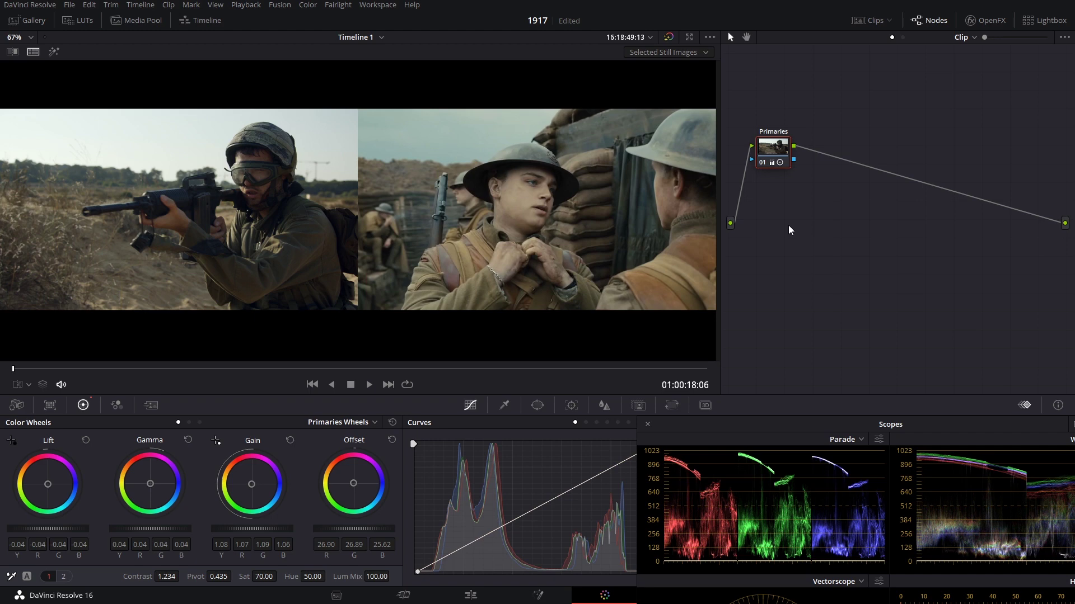
# - Add a second serial node after Primaries using the Primaries Bars layout, and re-enable it
pyautogui.hotkey('alt', 's')
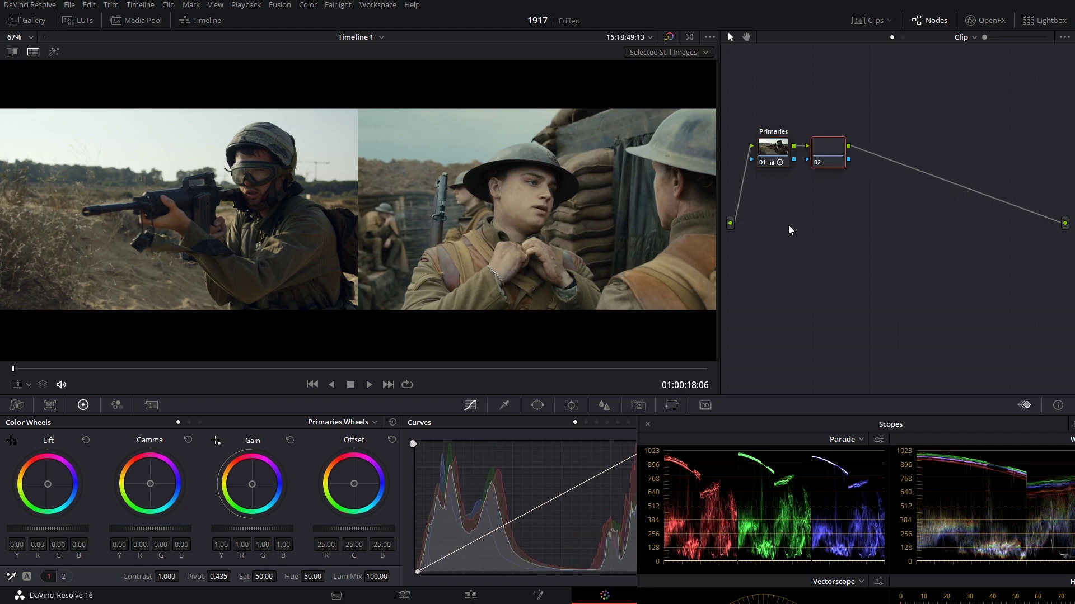
pyautogui.click(361, 423)
pyautogui.click(343, 446)
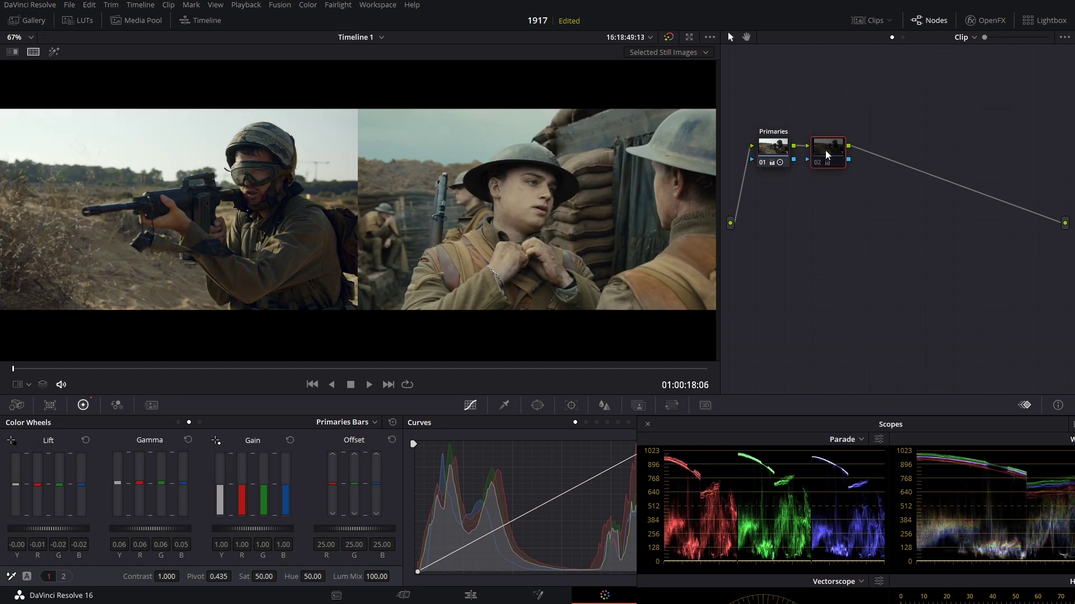
pyautogui.hotkey('ctrl', 'd')
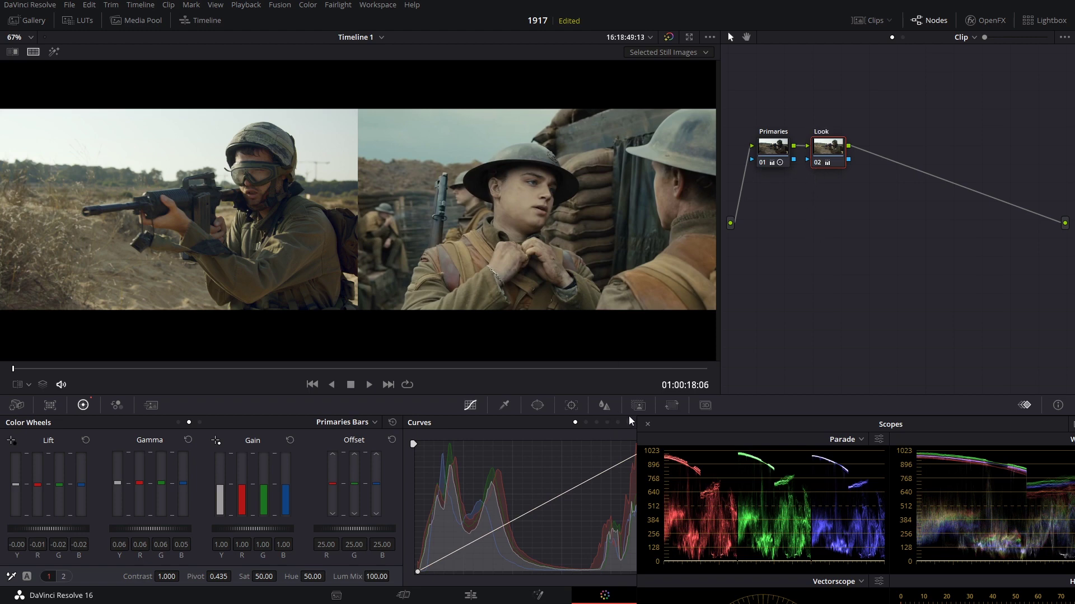
# - Lower the Look node's Key Output Gain to 0.653 in the Key palette
pyautogui.click(639, 406)
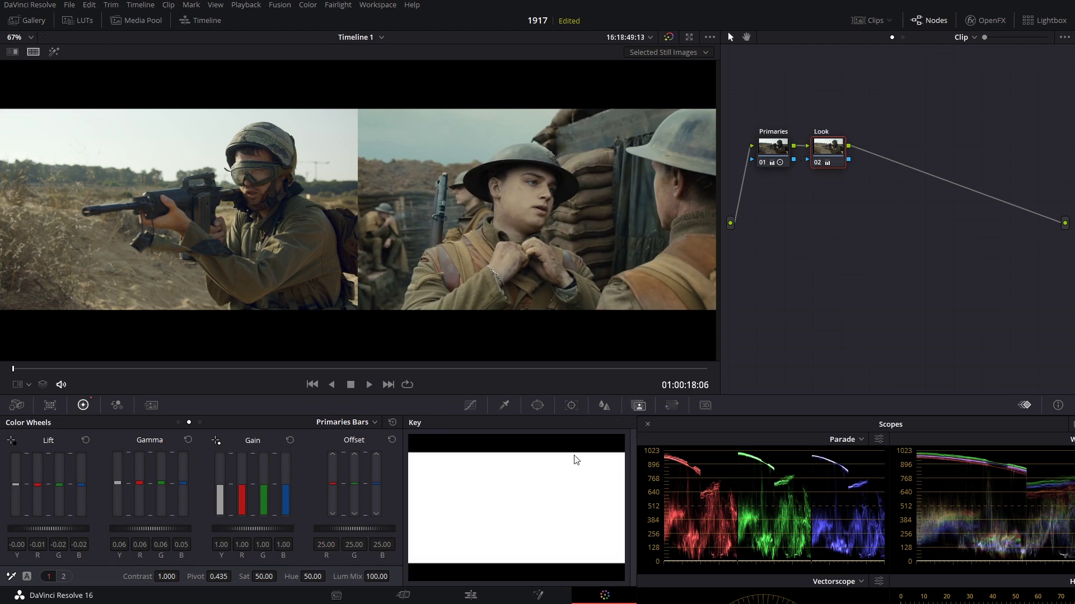
pyautogui.click(648, 424)
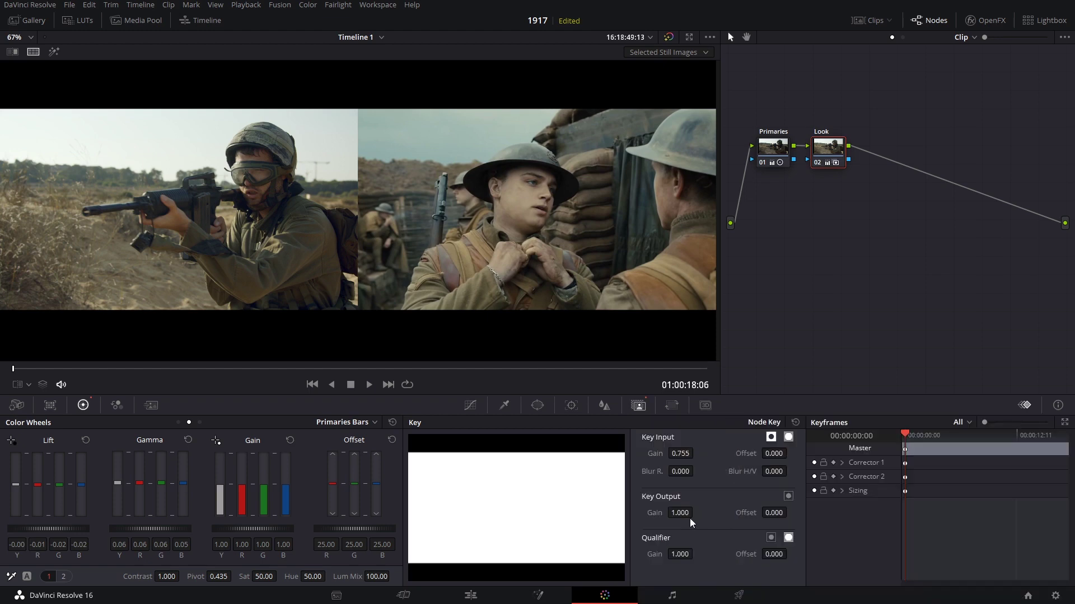
pyautogui.moveTo(684, 513)
pyautogui.mouseDown()
pyautogui.moveTo(658, 512)
pyautogui.moveTo(670, 513)
pyautogui.mouseUp()
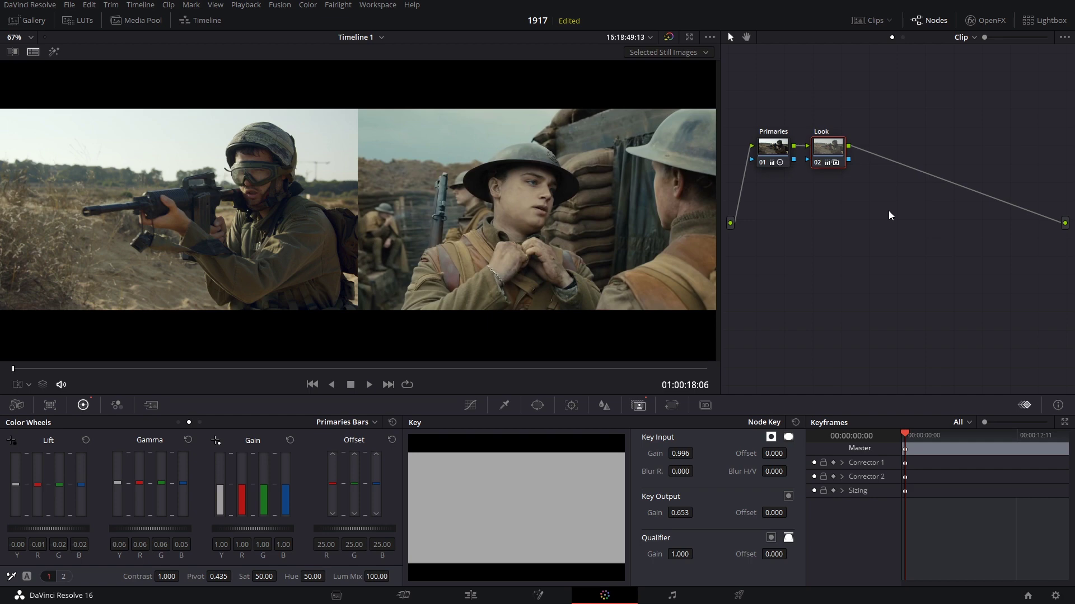
# - Add a parallel layer pair after Look, naming the nodes SKIN and SKY
pyautogui.hotkey('alt', 'l')
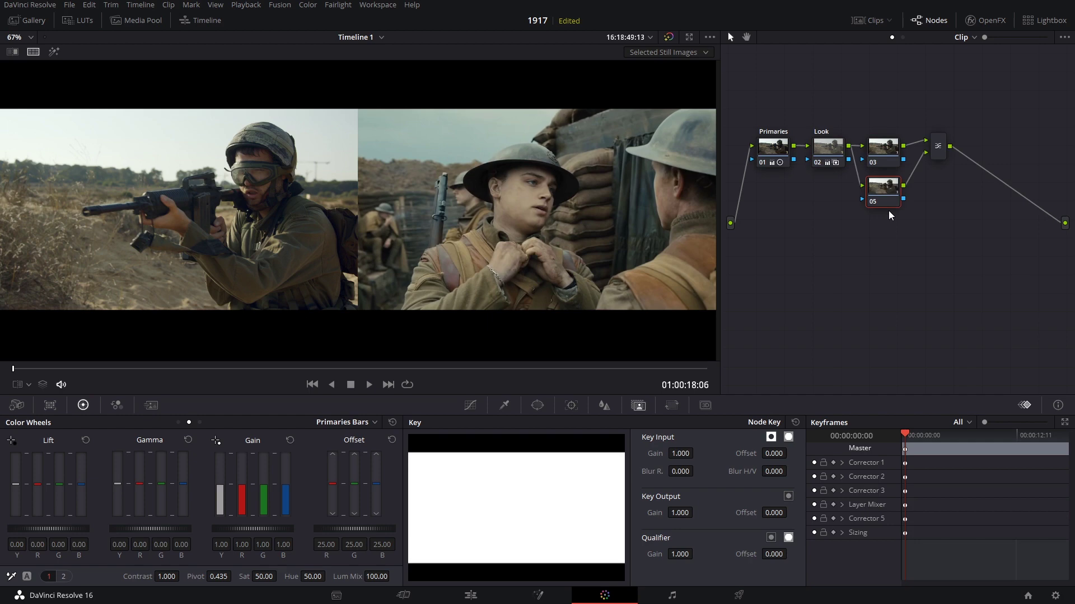
pyautogui.click(880, 157)
pyautogui.click(895, 200)
pyautogui.write('SKY')
pyautogui.moveTo(886, 191); pyautogui.dragTo(884, 206)
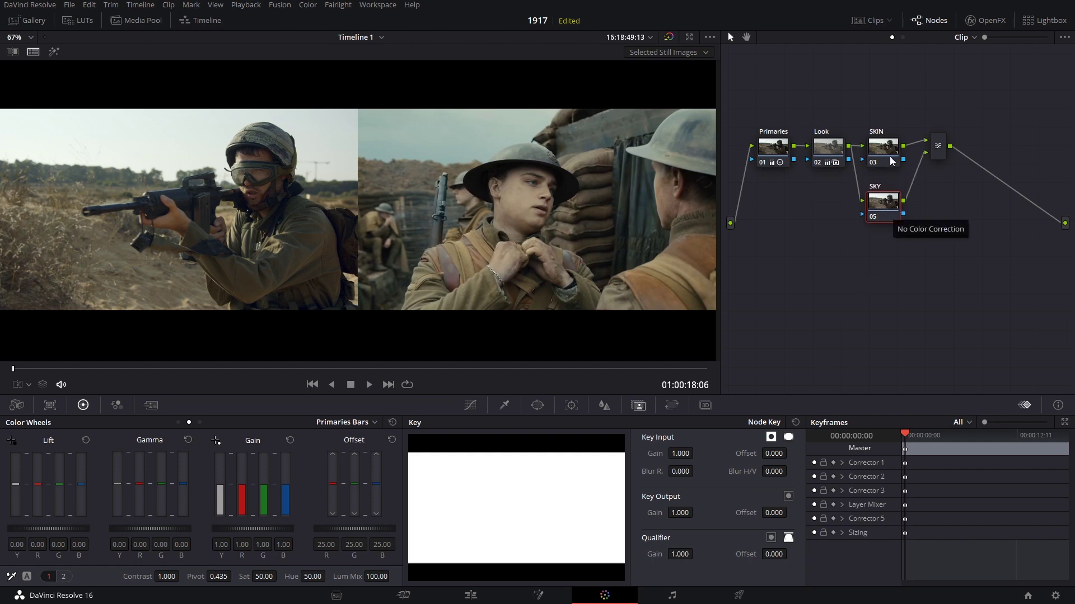
# - Disable the SKY node, select SKIN, and zoom the viewer to inspect the split-screen
pyautogui.hotkey('ctrl', 'd')
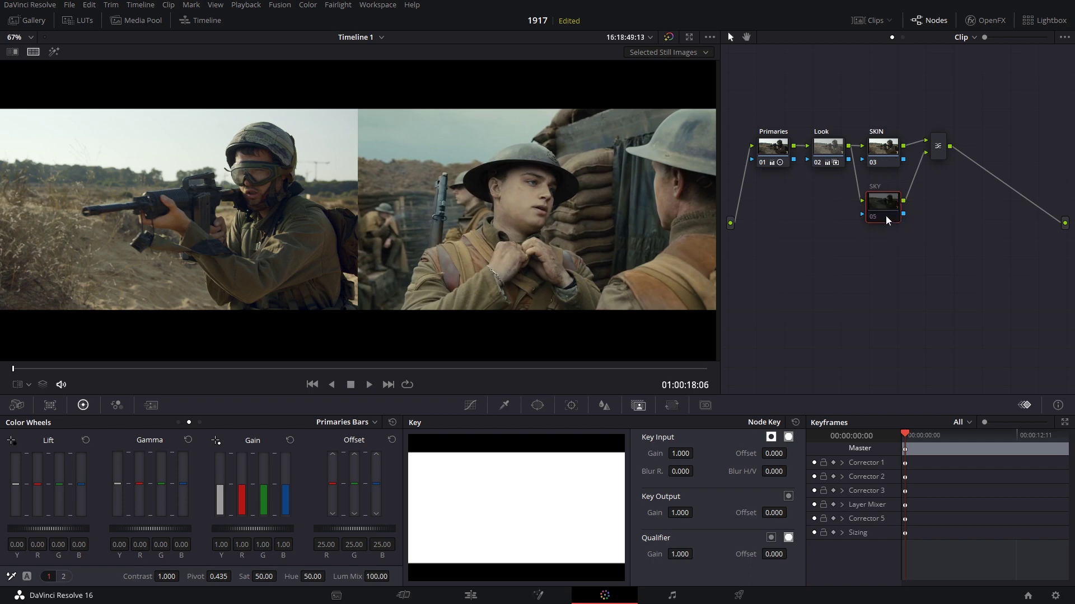
pyautogui.click(876, 146)
pyautogui.scroll(4, 259, 201)
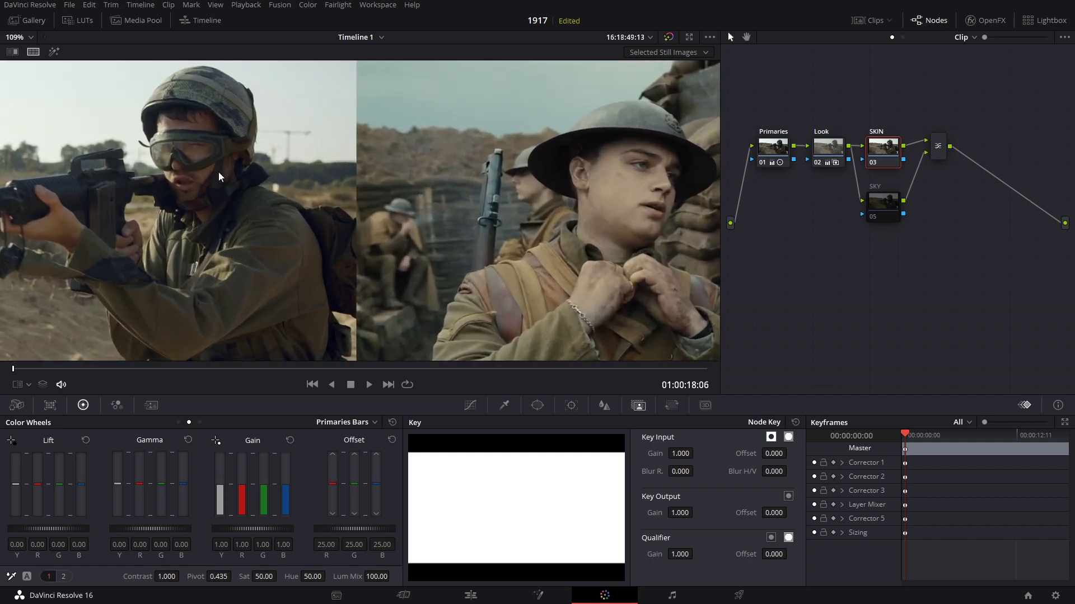
pyautogui.scroll(-3, 251, 174)
pyautogui.scroll(-1, 256, 173)
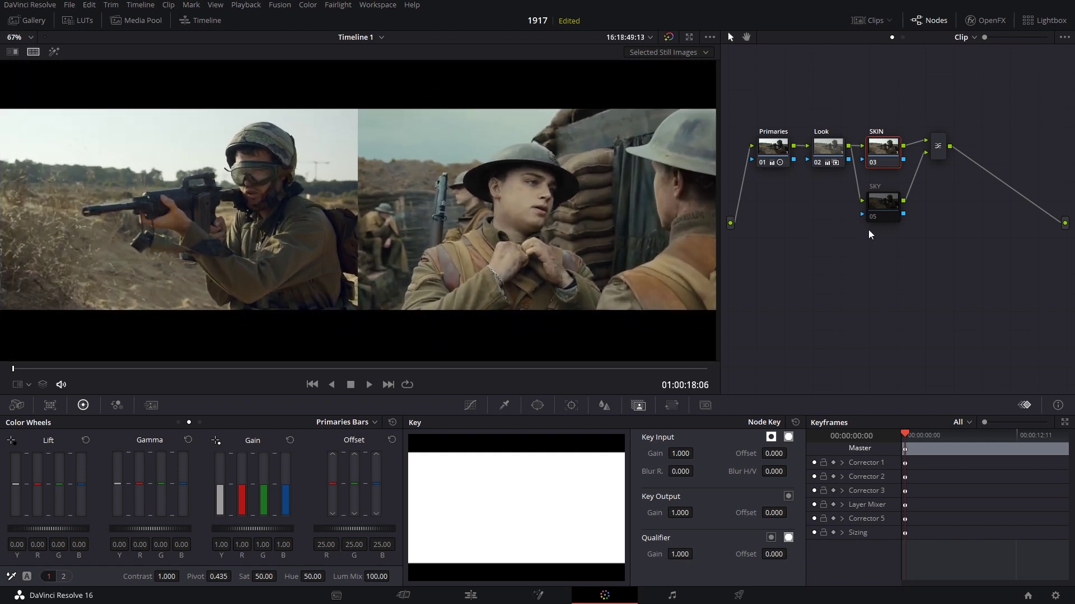
# - Key the soldier's face skin tone with the qualifier eyedropper
pyautogui.click(503, 406)
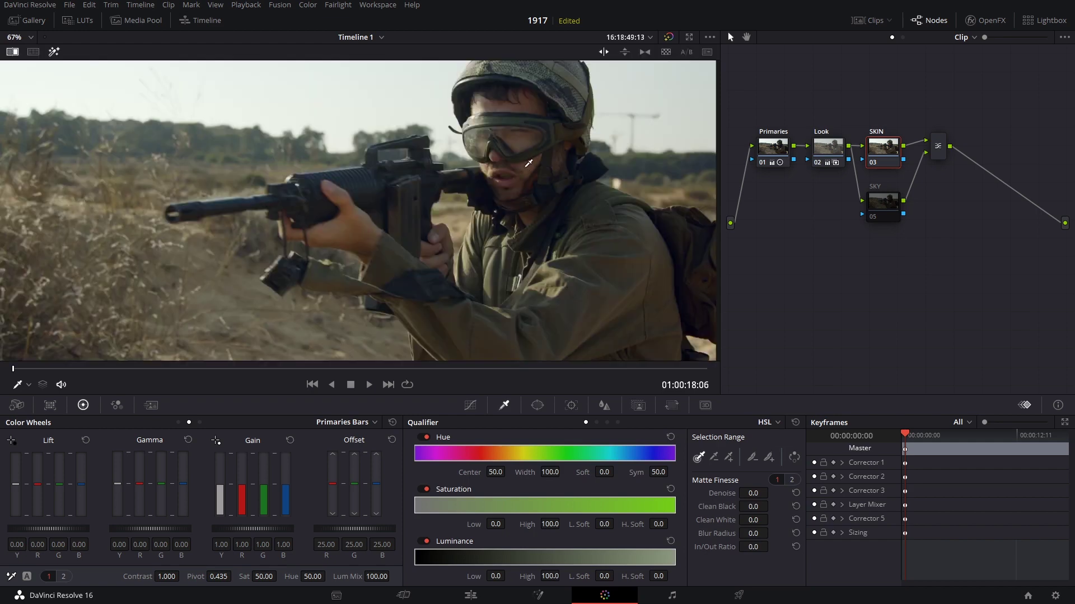
pyautogui.click(529, 166)
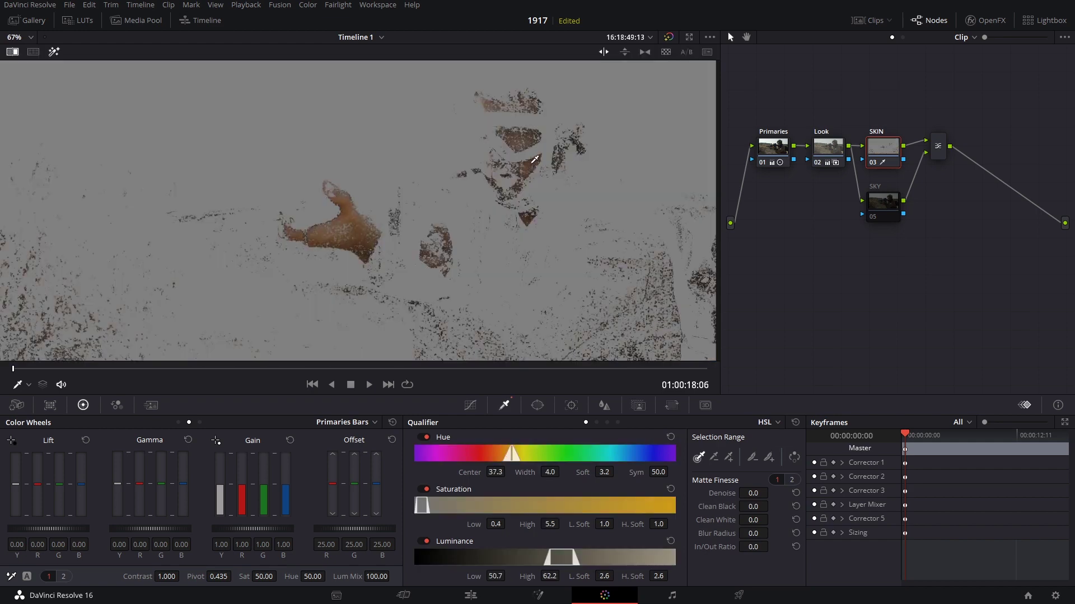
pyautogui.click(522, 134)
pyautogui.click(526, 165)
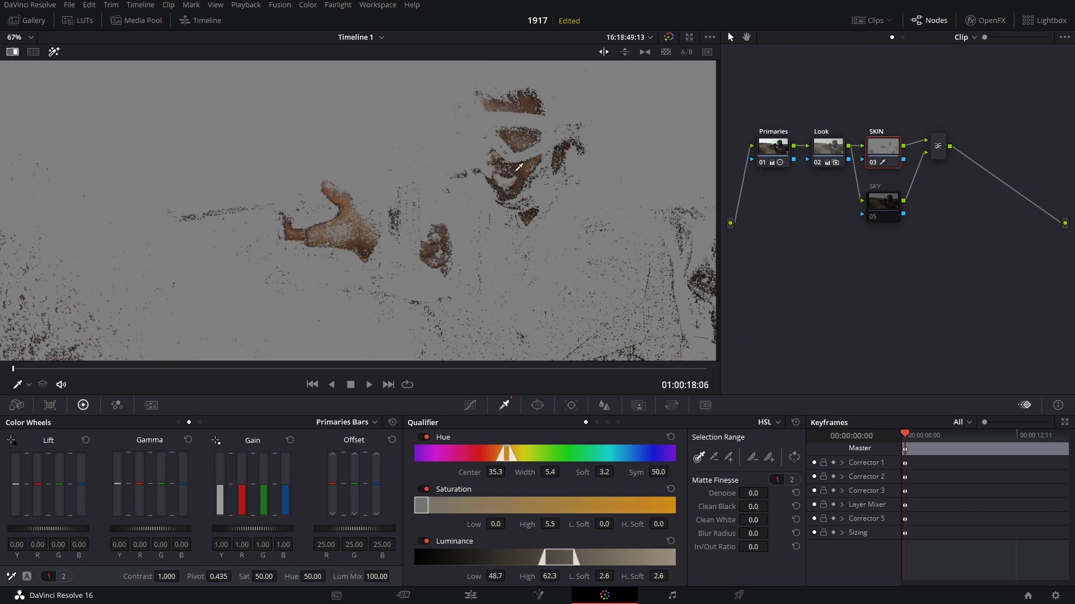
pyautogui.scroll(-1, 520, 168)
# - Refine the skin key's hue, sat and lum ranges; clean it with denoise 3.4, blur 2.5
pyautogui.moveTo(516, 454); pyautogui.dragTo(520, 455)
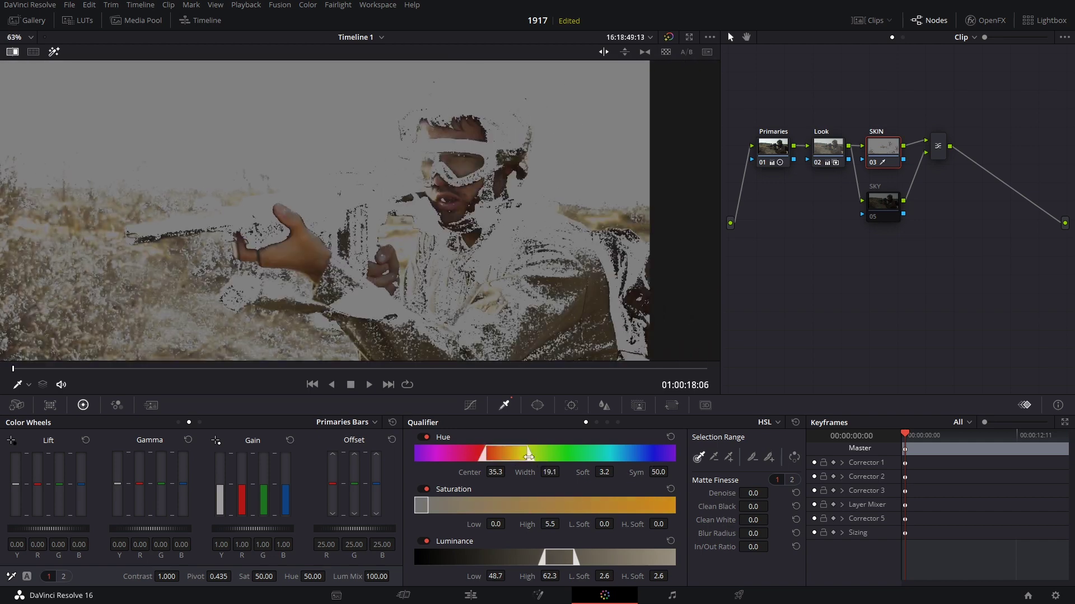
pyautogui.moveTo(421, 505)
pyautogui.mouseDown()
pyautogui.moveTo(432, 504)
pyautogui.moveTo(422, 505)
pyautogui.mouseUp()
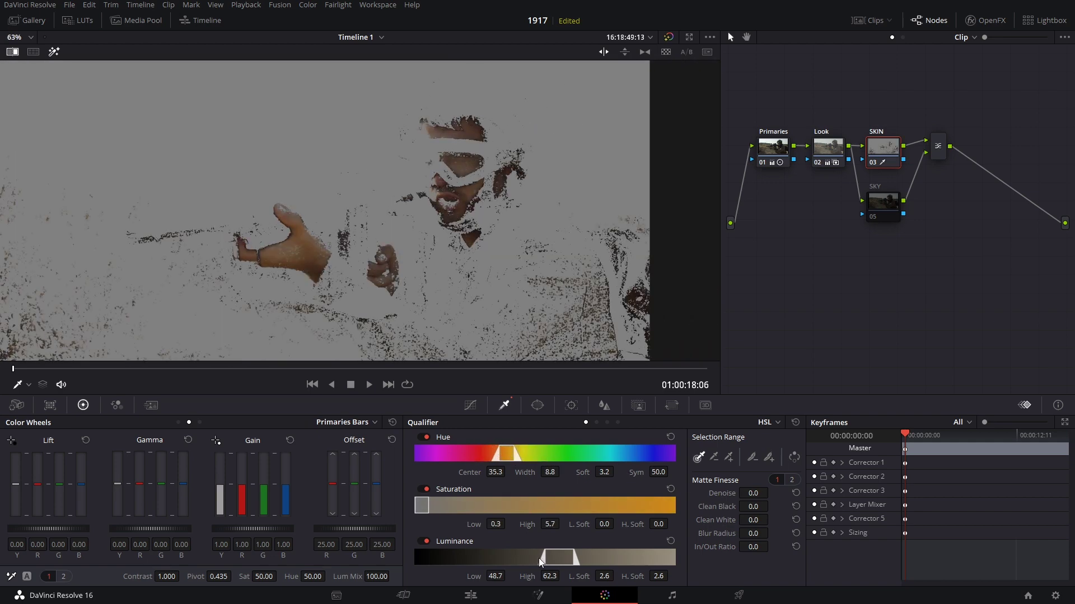
pyautogui.moveTo(542, 557); pyautogui.dragTo(552, 557)
pyautogui.moveTo(753, 493); pyautogui.dragTo(758, 534)
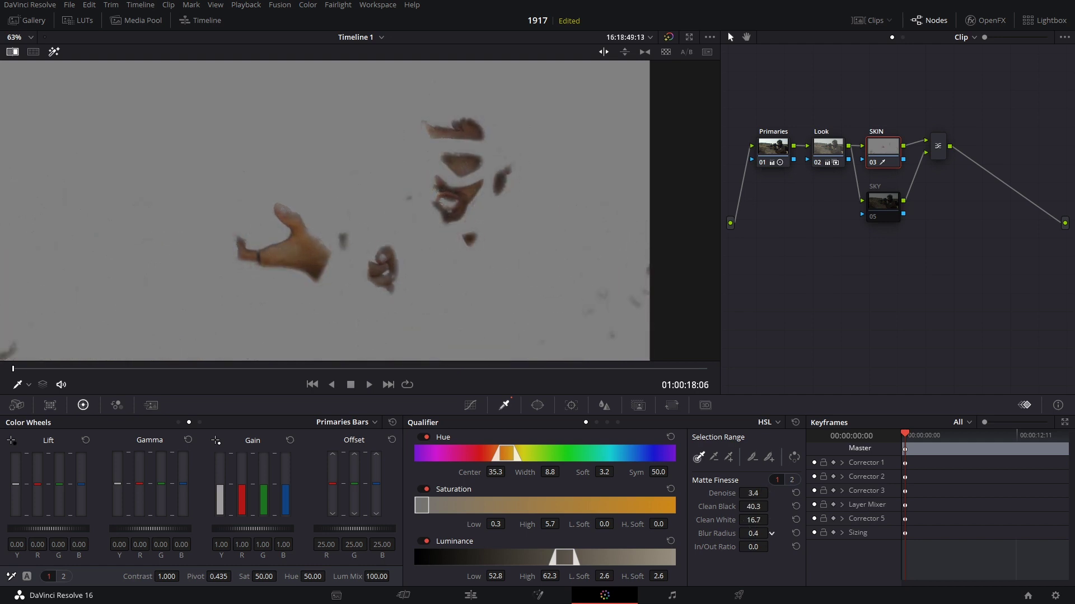
pyautogui.scroll(1, 448, 211)
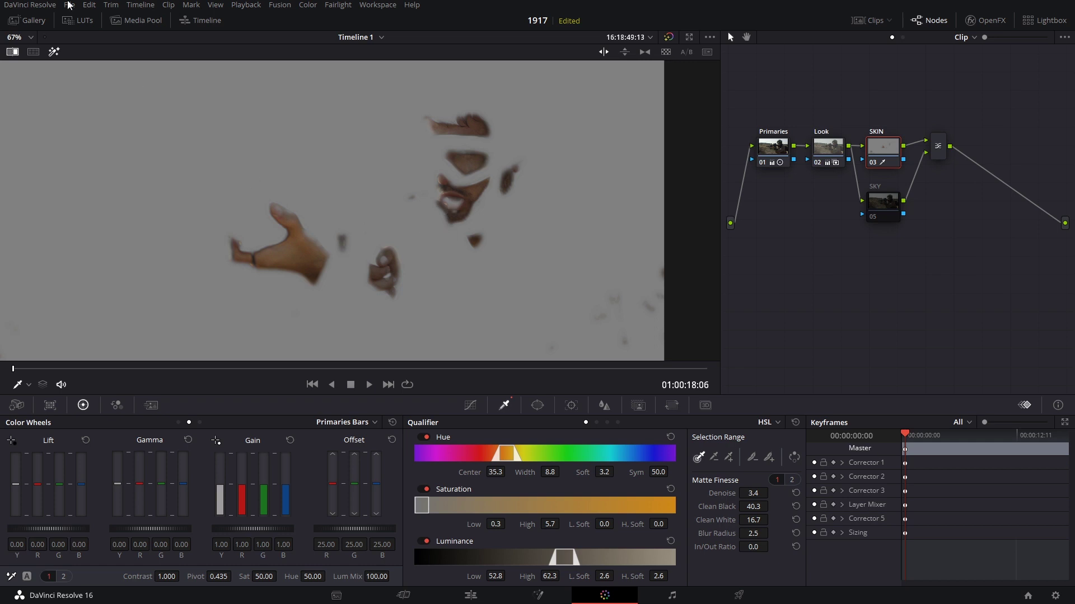
pyautogui.click(53, 52)
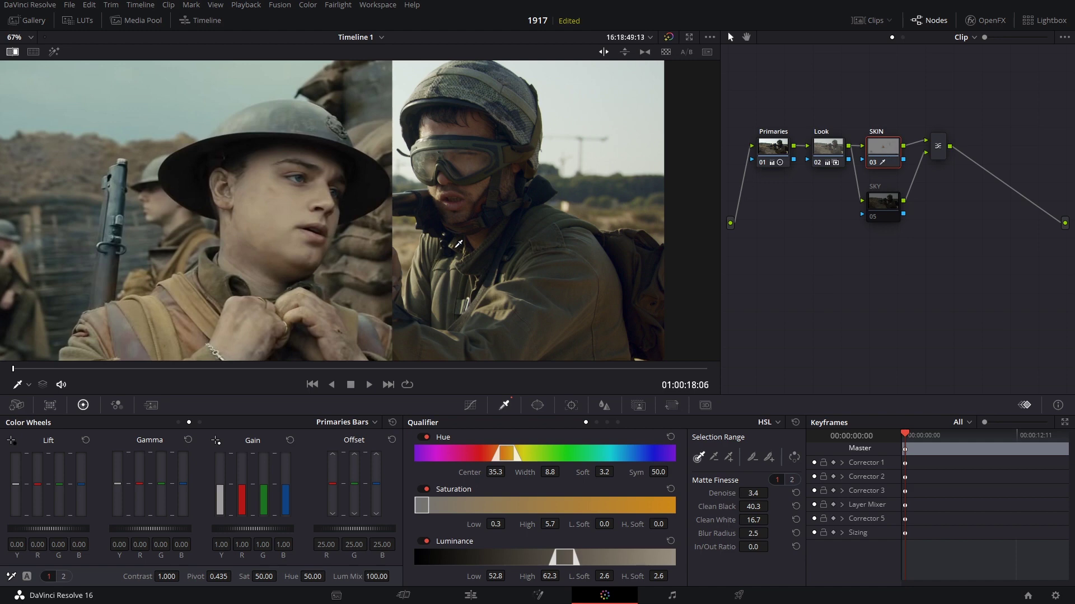
# - Lift the skin midtones with a Custom Curves point and view beside the 1917 reference
pyautogui.click(470, 407)
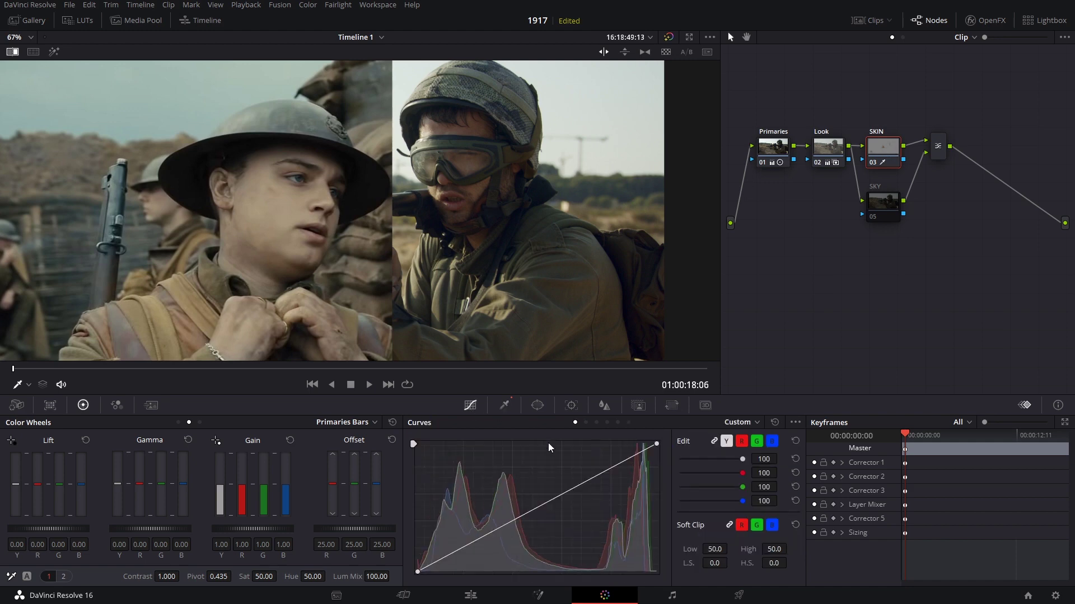
pyautogui.click(515, 514)
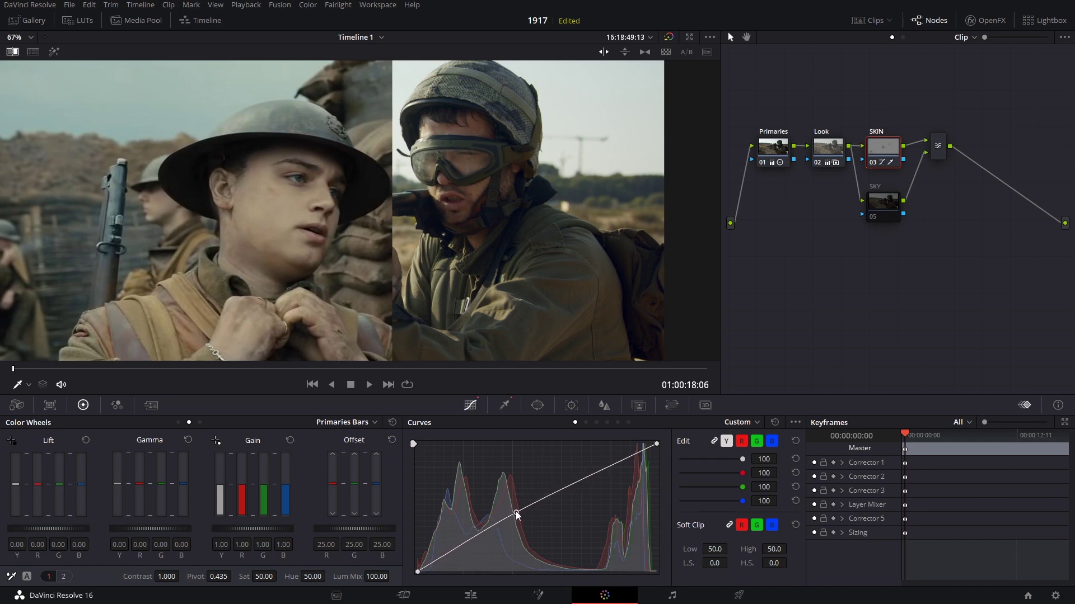
pyautogui.moveTo(515, 515); pyautogui.dragTo(515, 504)
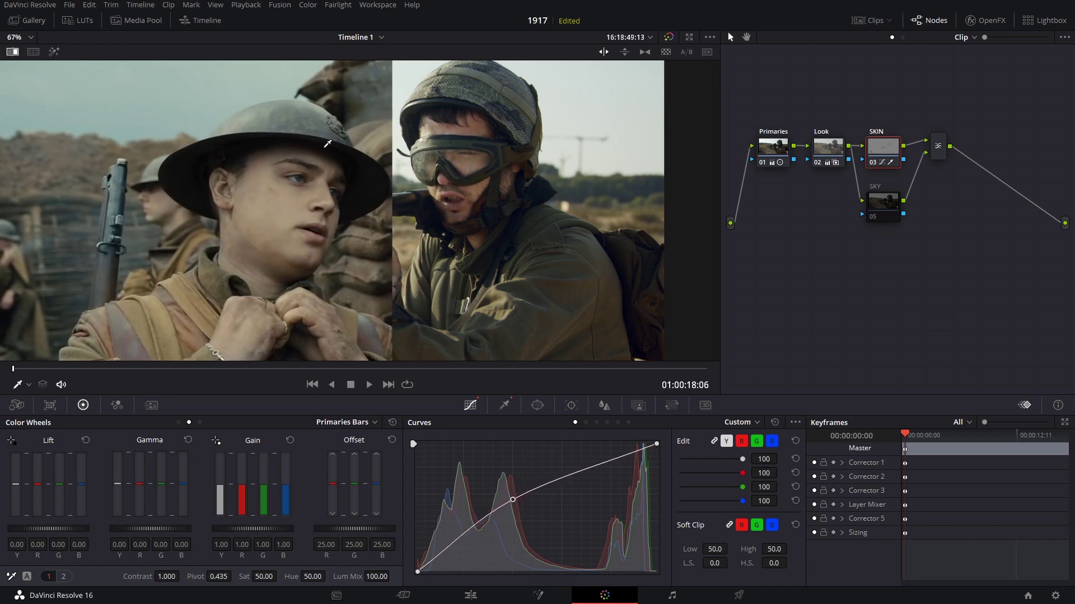
pyautogui.scroll(-4, 328, 144)
pyautogui.scroll(1, 453, 241)
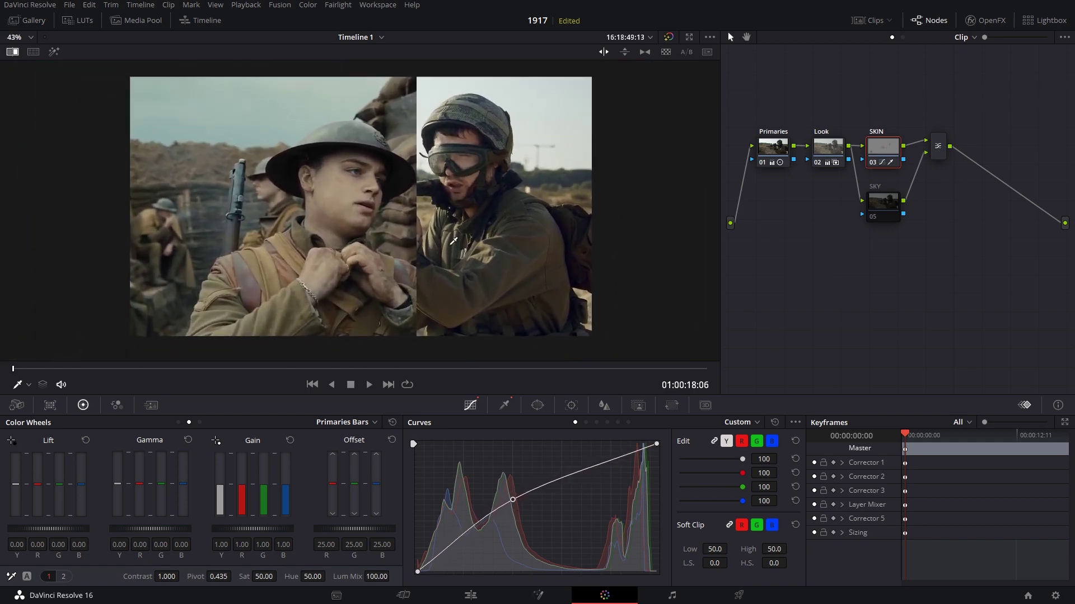
pyautogui.scroll(1, 453, 241)
pyautogui.click(33, 52)
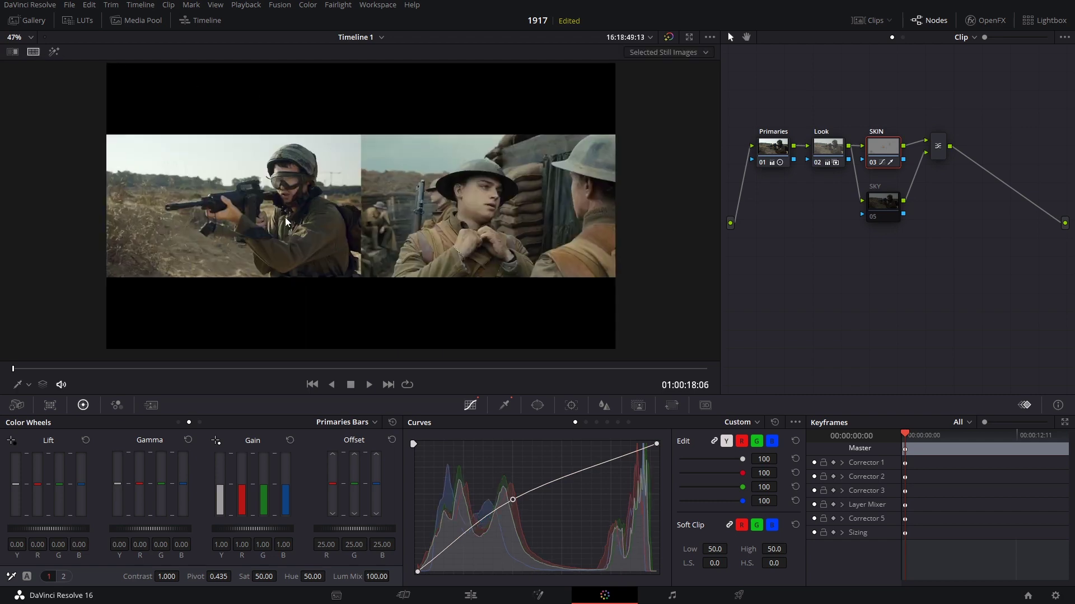
pyautogui.scroll(3, 283, 207)
pyautogui.scroll(1, 284, 193)
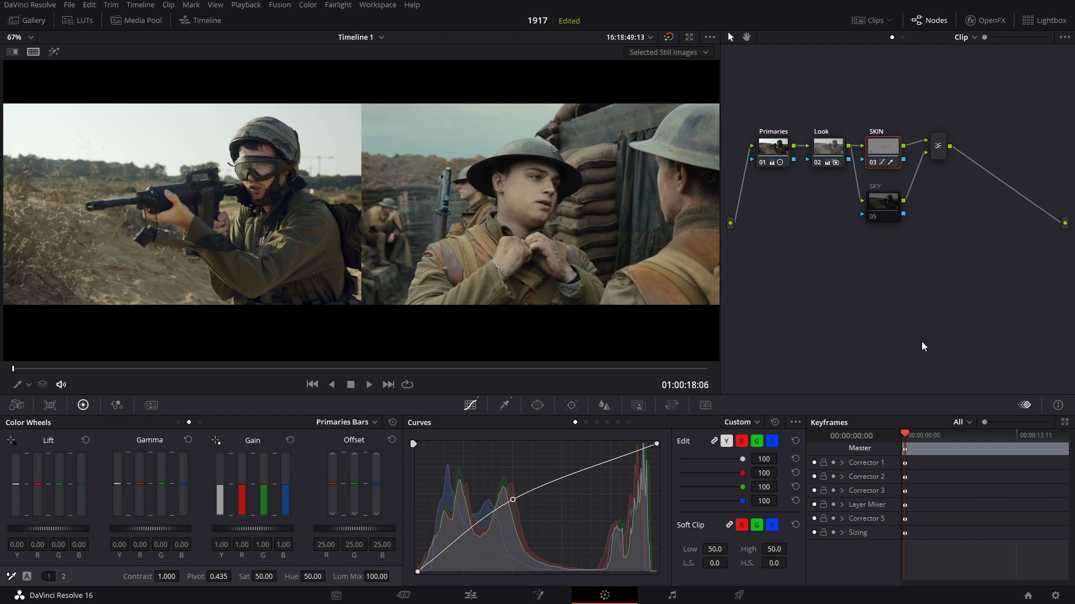
# - Compare the SKIN node on and off, easing the midtone lift back down slightly
pyautogui.hotkey('ctrl', 'd')
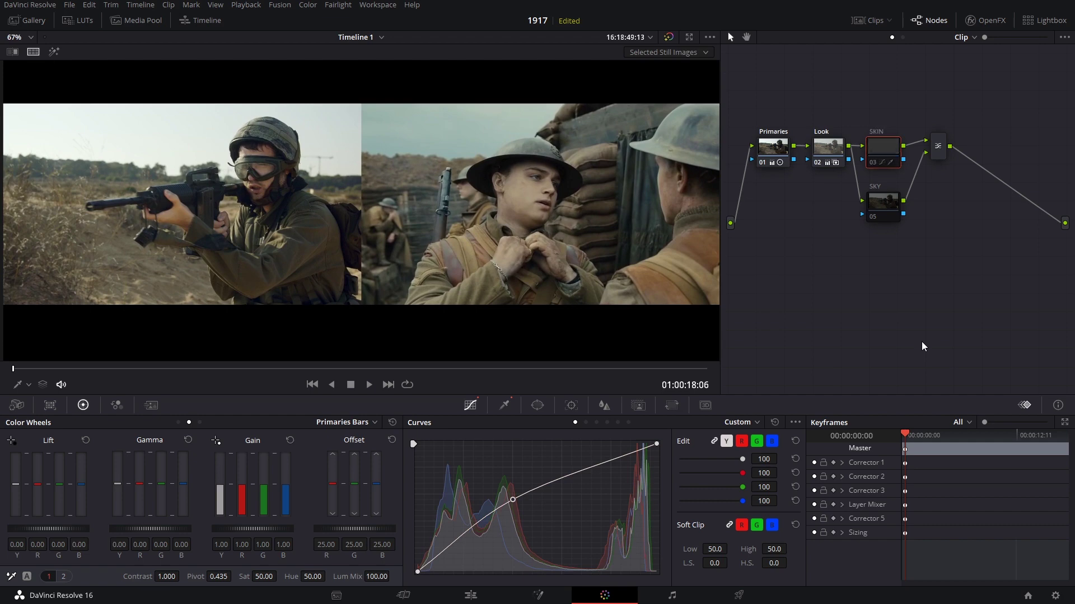
pyautogui.hotkey('ctrl', 'd')
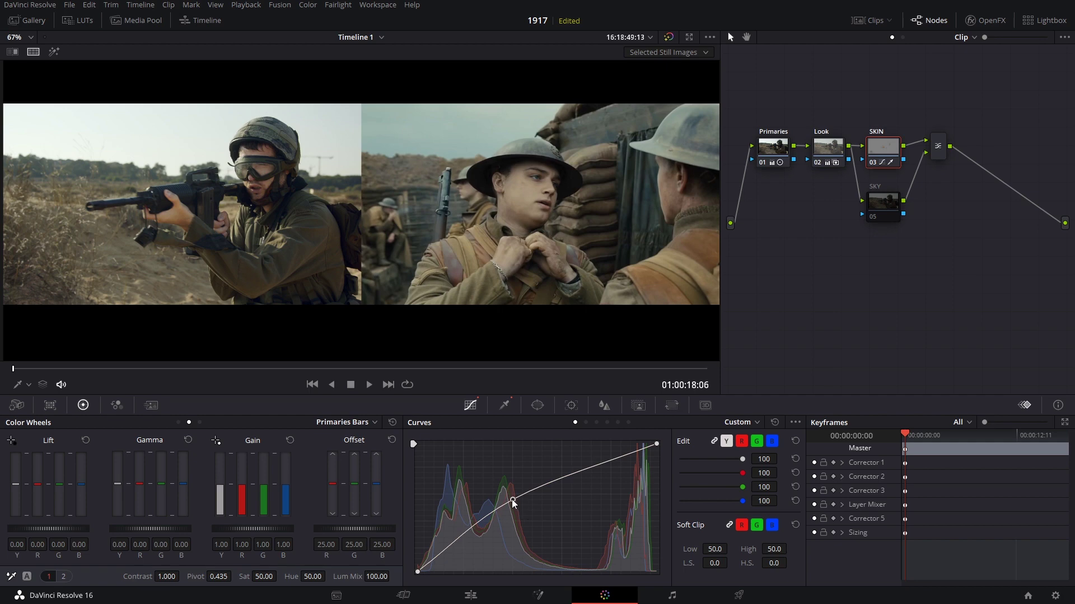
pyautogui.moveTo(511, 500)
pyautogui.mouseDown()
pyautogui.moveTo(516, 509)
pyautogui.moveTo(506, 504)
pyautogui.mouseUp()
pyautogui.hotkey('ctrl', 'd')
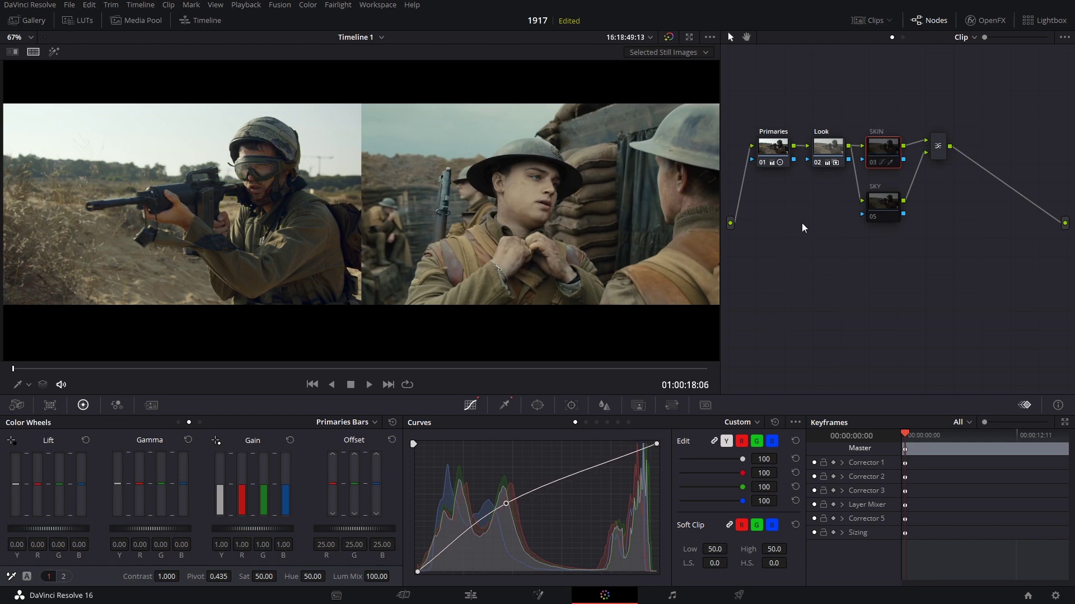
pyautogui.hotkey('ctrl', 'd')
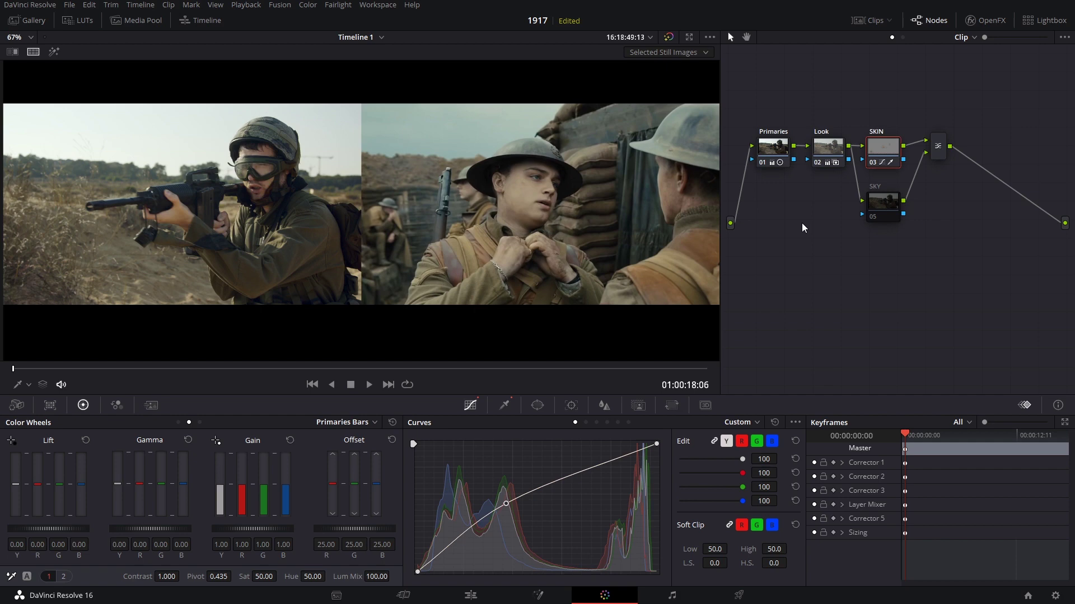
# - Reframe the split-screen, fine-tune the skin curve point, and select the SKY node
pyautogui.scroll(5, 245, 203)
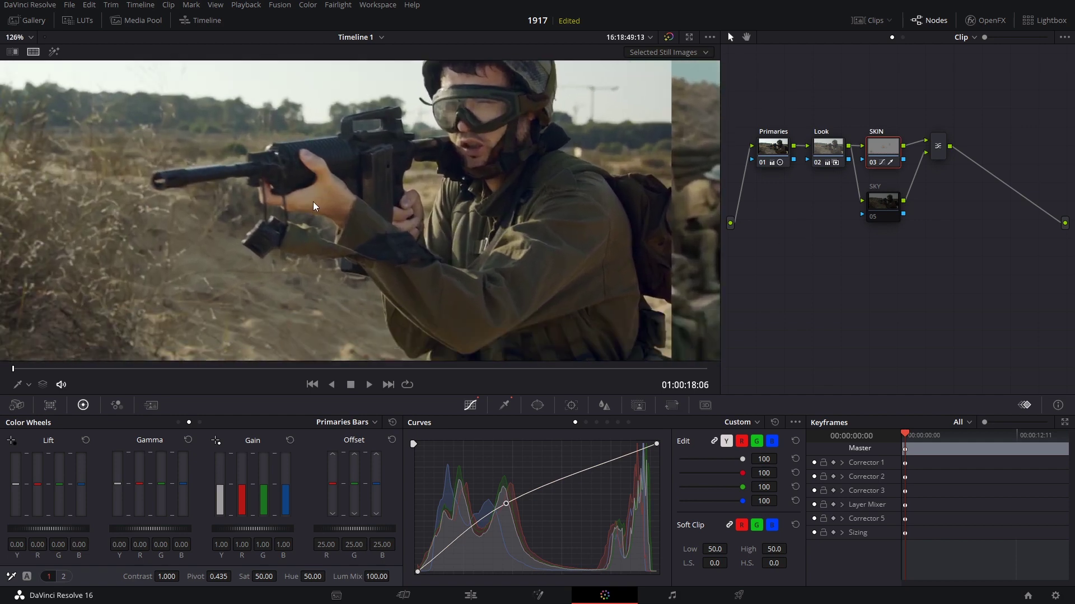
pyautogui.scroll(2, 311, 205)
pyautogui.scroll(-5, 369, 196)
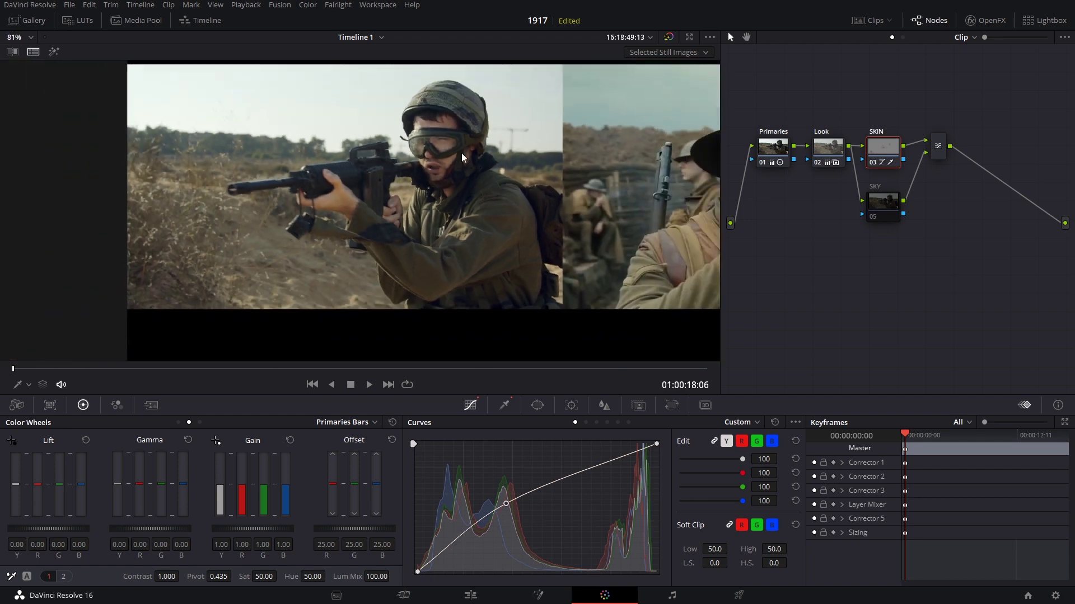
pyautogui.scroll(-1, 513, 191)
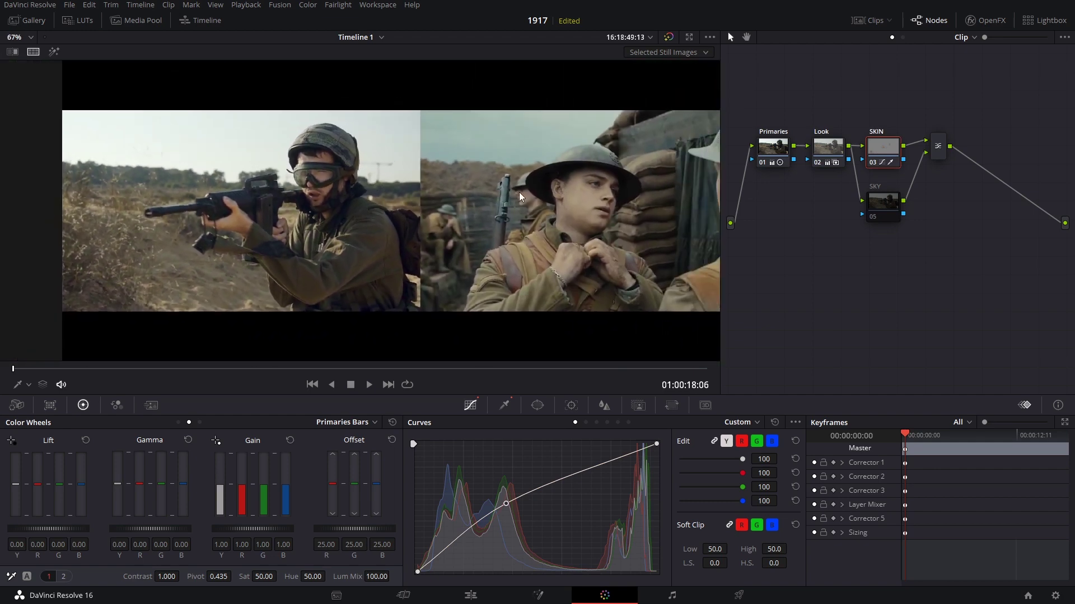
pyautogui.moveTo(531, 199); pyautogui.dragTo(462, 208)
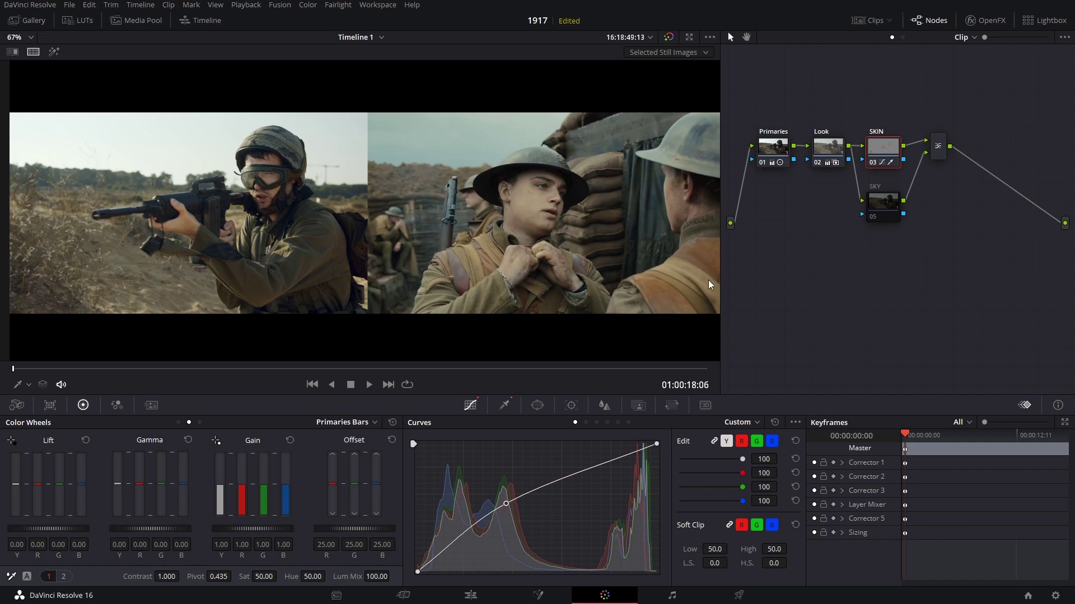
pyautogui.moveTo(504, 503); pyautogui.dragTo(511, 504)
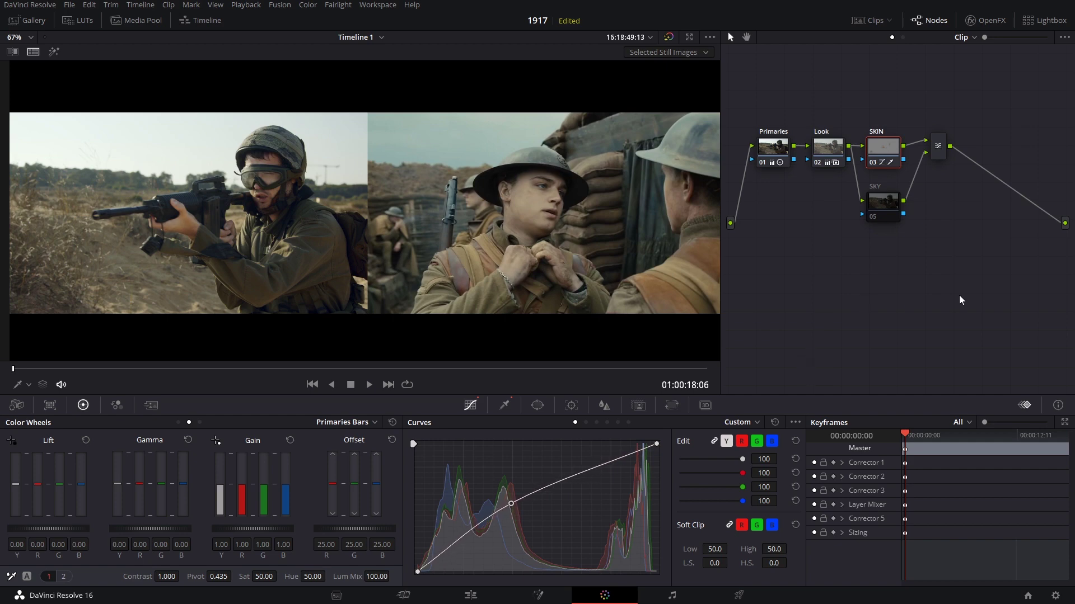
pyautogui.click(881, 209)
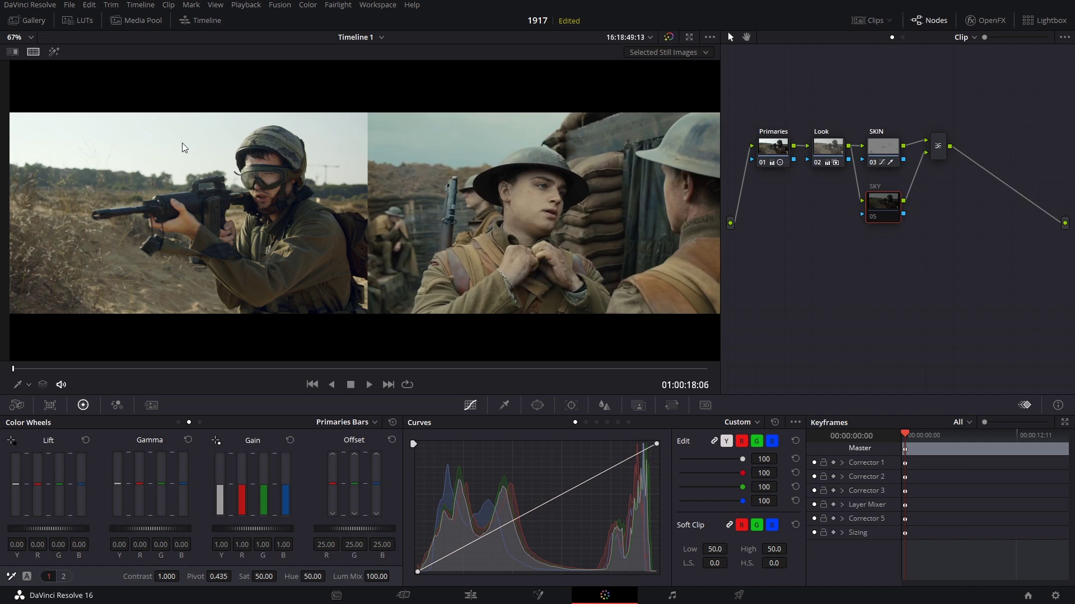
# - Reframe the viewer on the soldier, re-enable the SKY node and open its Qualifier
pyautogui.scroll(-3, 475, 147)
pyautogui.scroll(3, 312, 198)
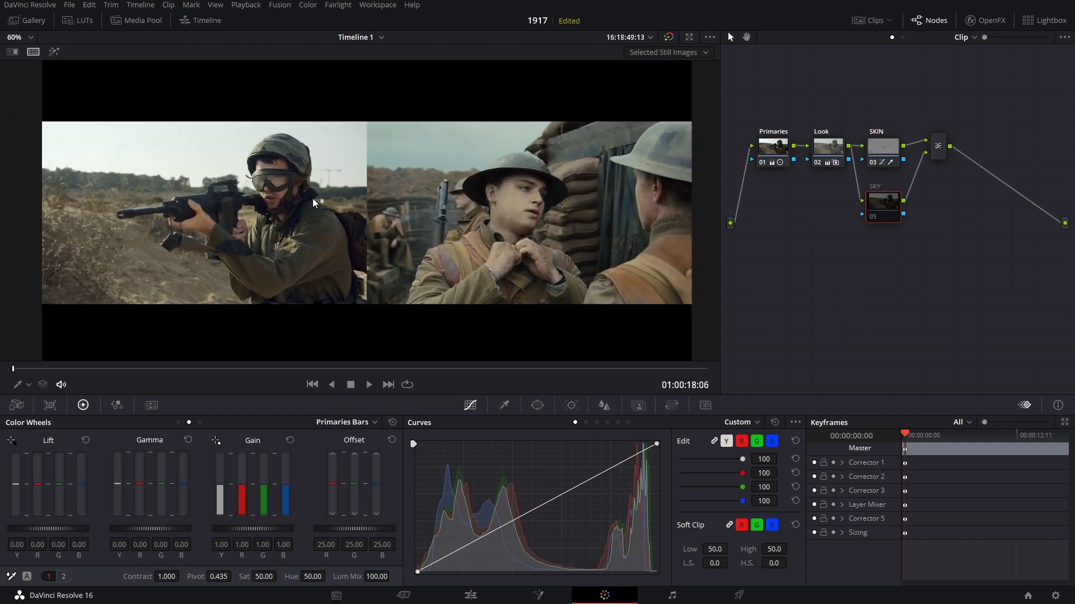
pyautogui.scroll(1, 366, 138)
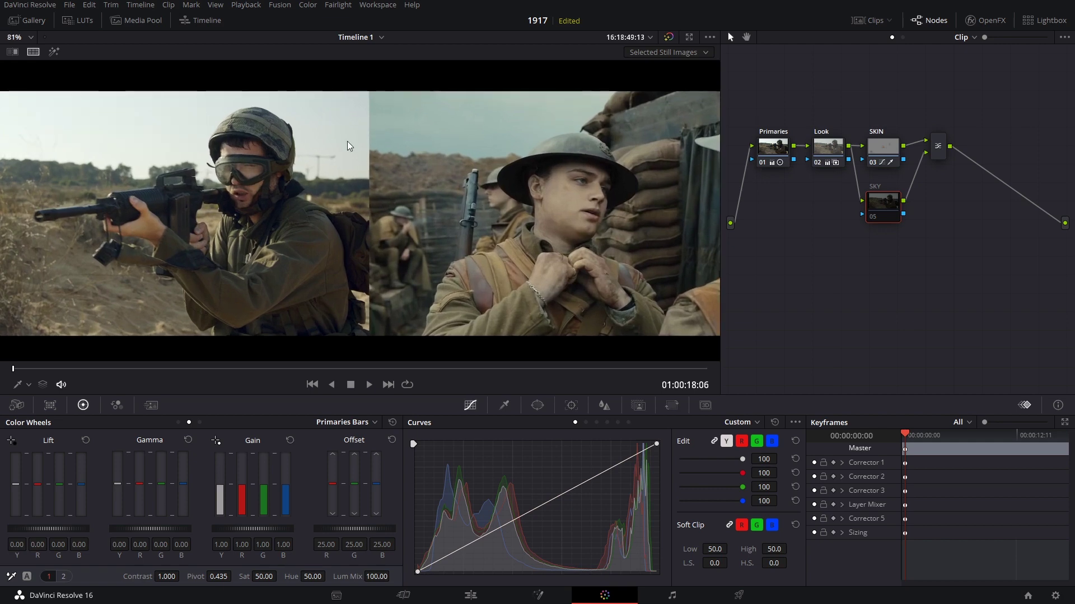
pyautogui.scroll(-3, 446, 126)
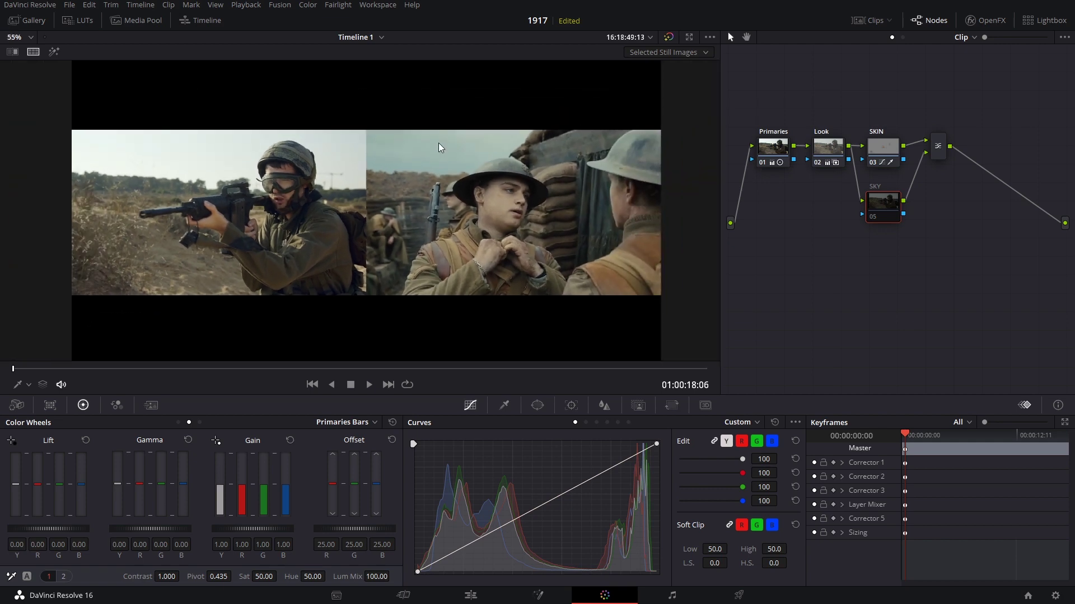
pyautogui.scroll(2, 431, 162)
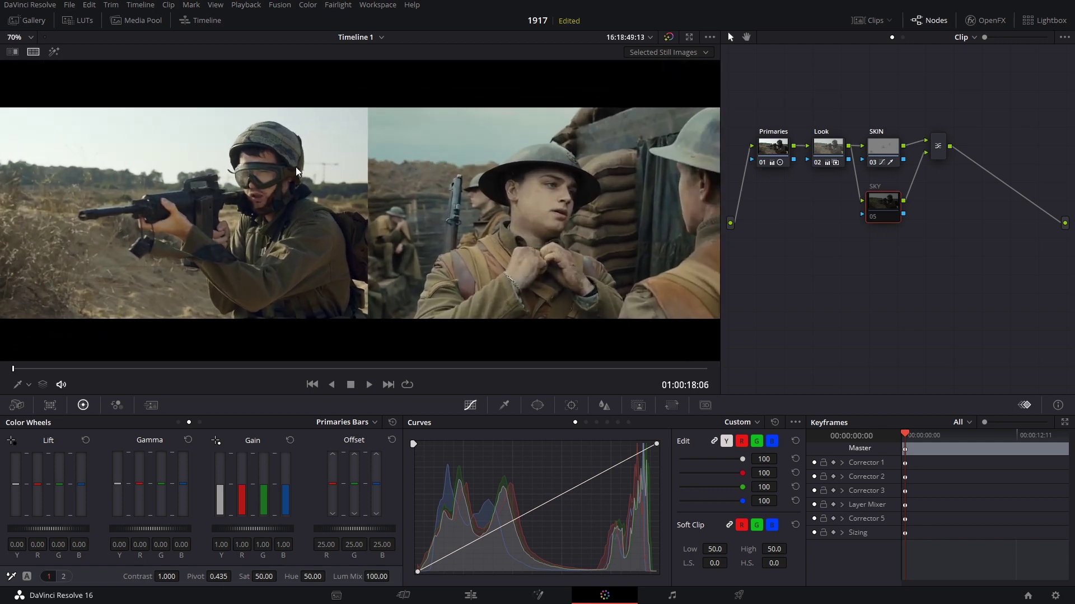
pyautogui.moveTo(248, 143); pyautogui.dragTo(371, 150)
pyautogui.scroll(1, 372, 153)
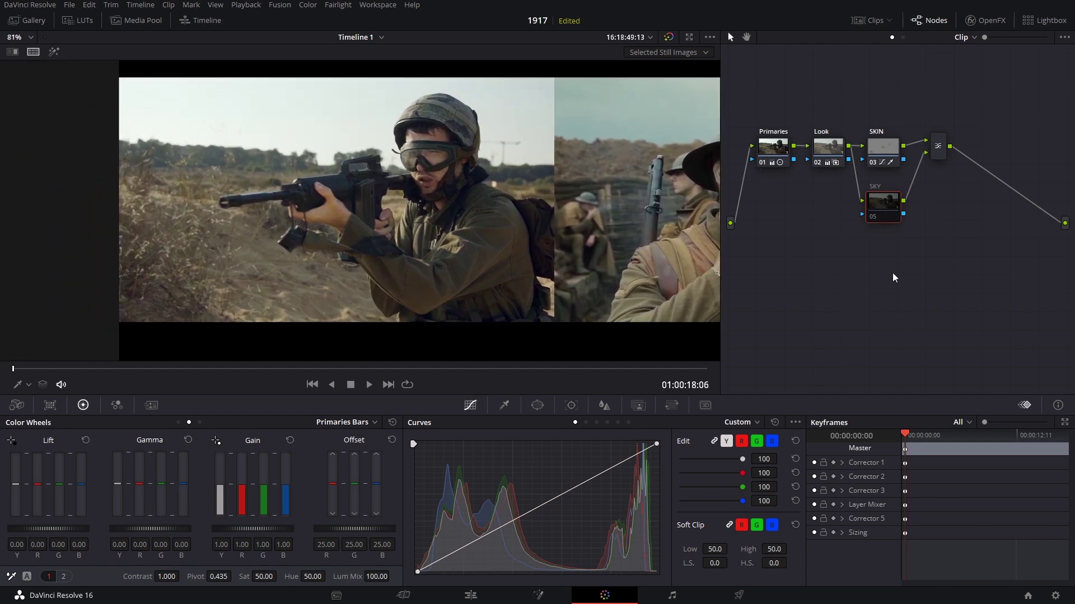
pyautogui.hotkey('ctrl', 'd')
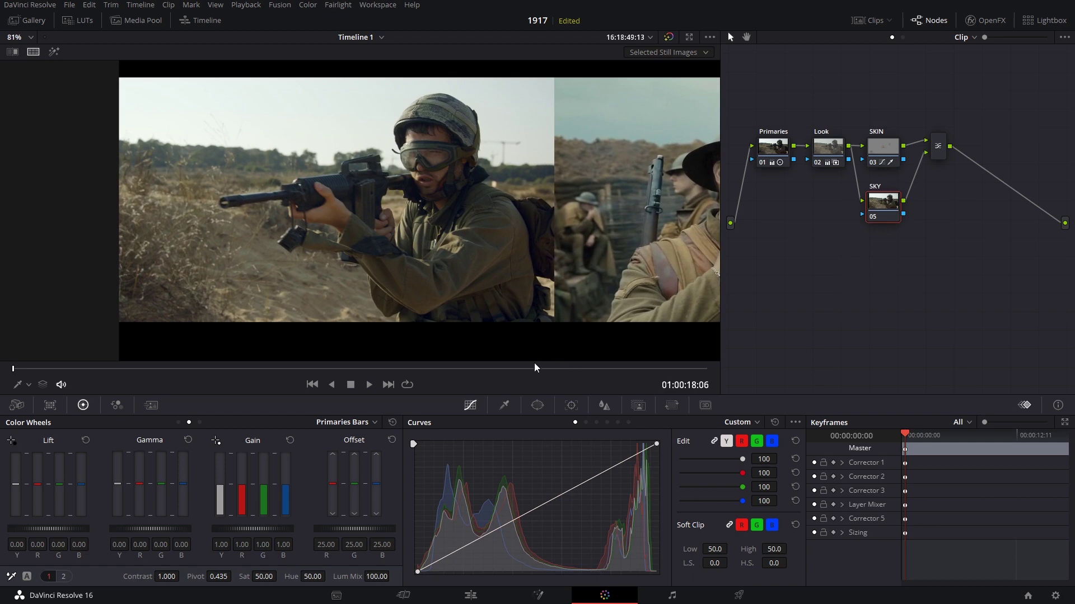
pyautogui.click(503, 405)
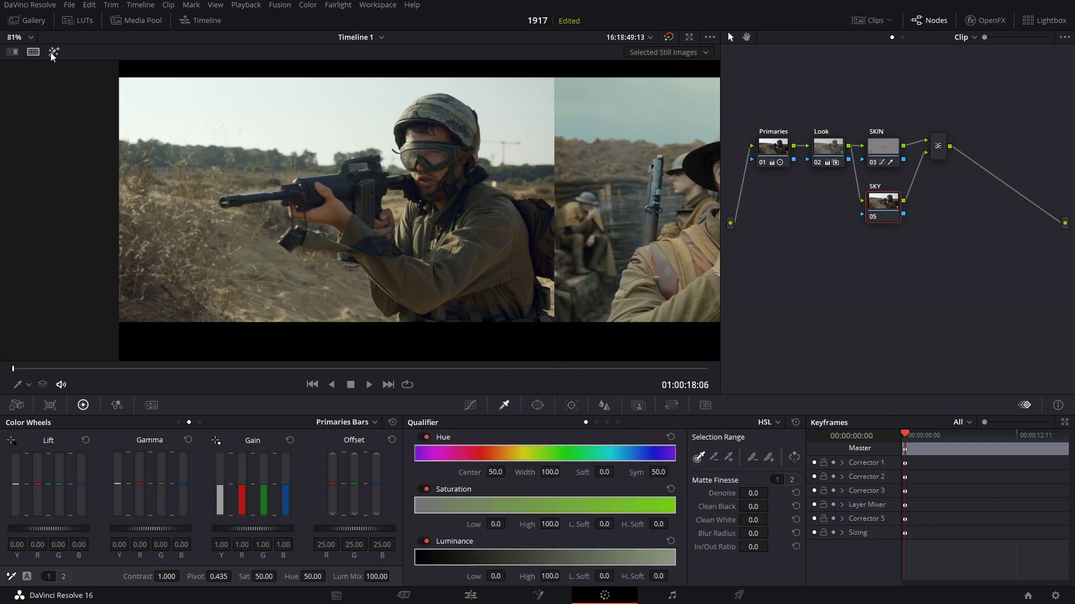
# - Show the soldier shot full frame and sample the bright sky with the qualifier
pyautogui.click(13, 51)
pyautogui.scroll(-5, 422, 116)
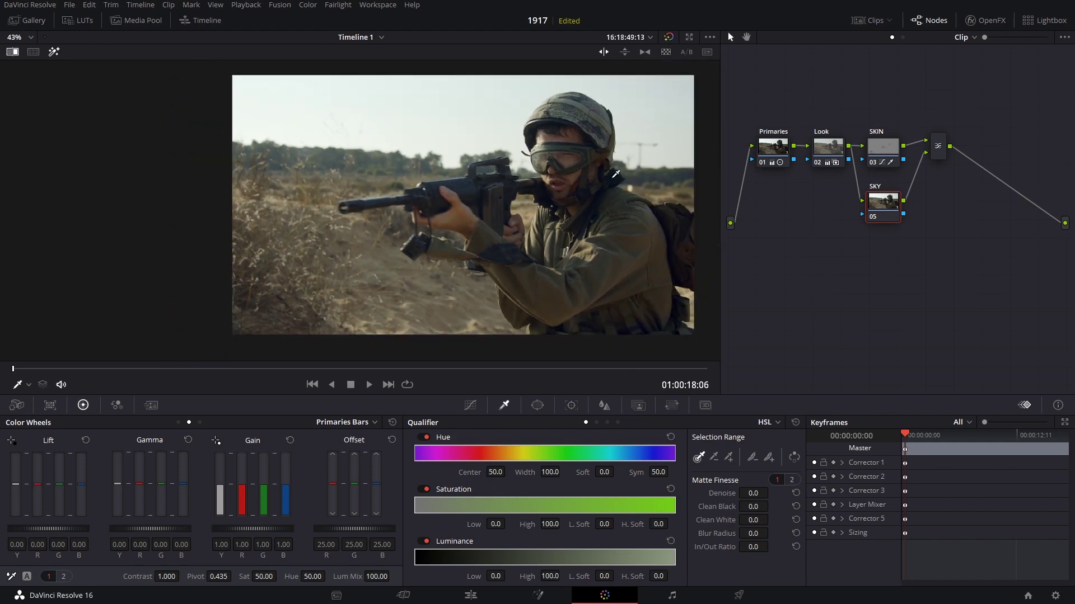
pyautogui.click(438, 105)
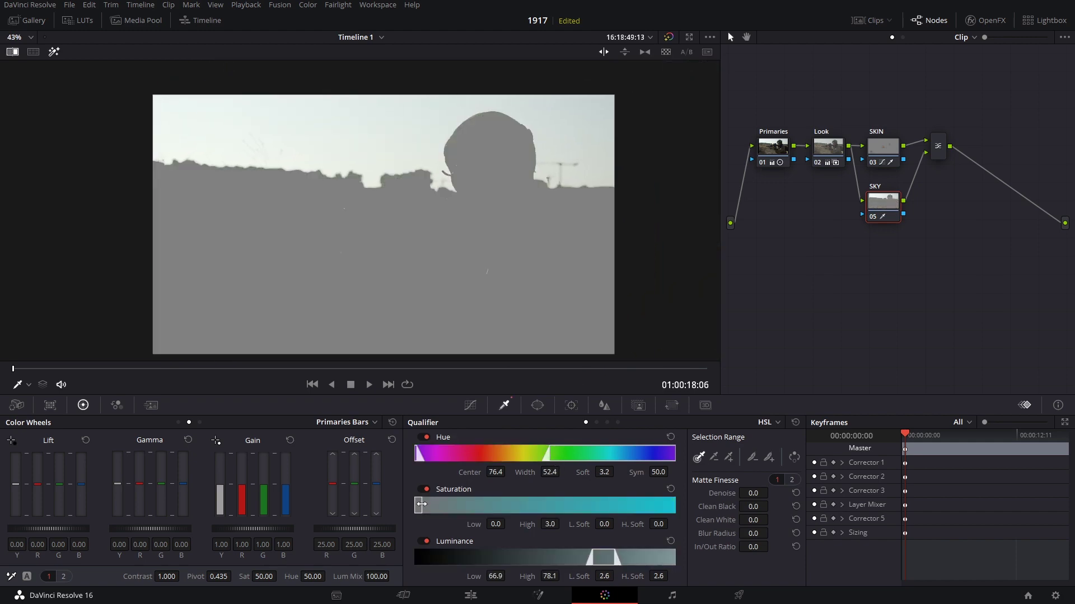
# - Refine the sky key to luminance 66.1–77.2 and clean it with denoise 2.8, blur 3.1
pyautogui.moveTo(420, 505); pyautogui.dragTo(419, 505)
pyautogui.moveTo(602, 562); pyautogui.dragTo(601, 563)
pyautogui.moveTo(753, 493); pyautogui.dragTo(767, 506)
pyautogui.moveTo(752, 520); pyautogui.dragTo(762, 536)
pyautogui.click(53, 51)
pyautogui.scroll(1, 439, 151)
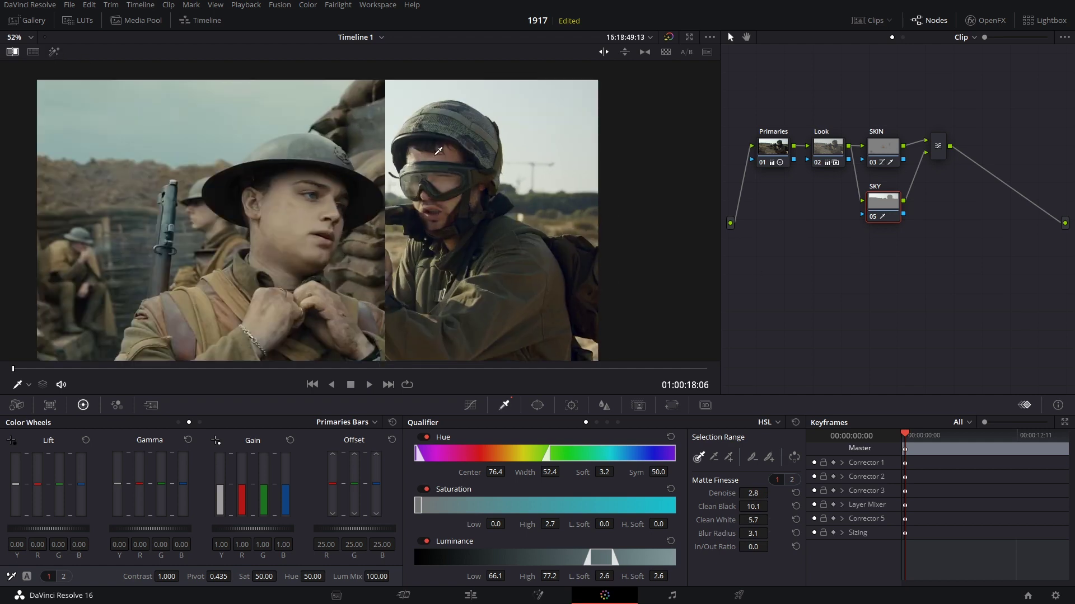
pyautogui.click(361, 426)
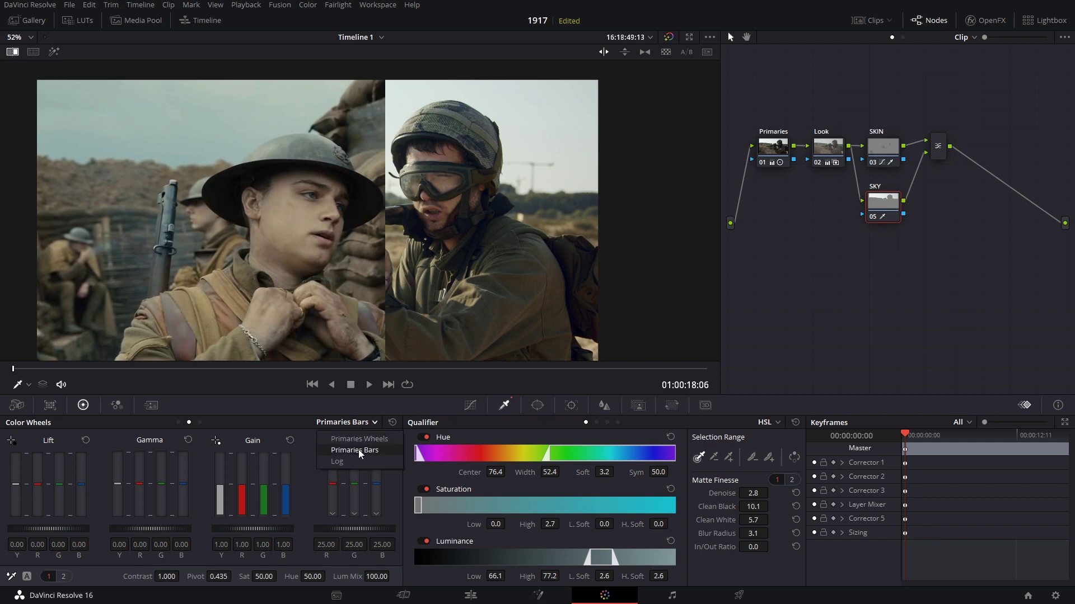
# - In the Log wheels, set the SKY highlights to -0.83/-0.58/-0.65 and offset to 12.37/28.54/26.74
pyautogui.click(350, 462)
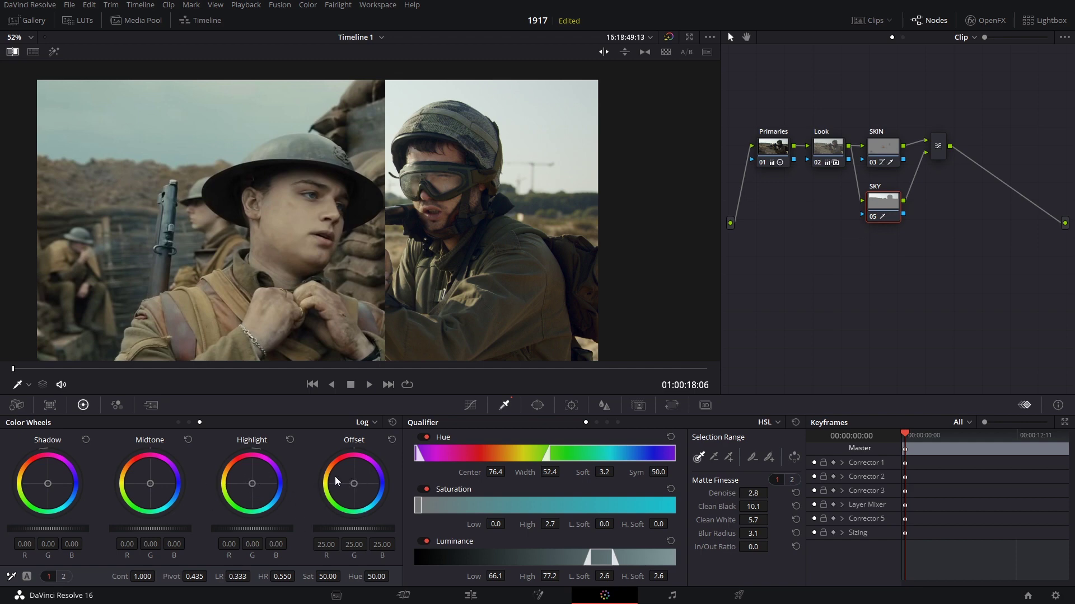
pyautogui.moveTo(252, 483); pyautogui.dragTo(251, 486)
pyautogui.click(12, 52)
pyautogui.click(13, 52)
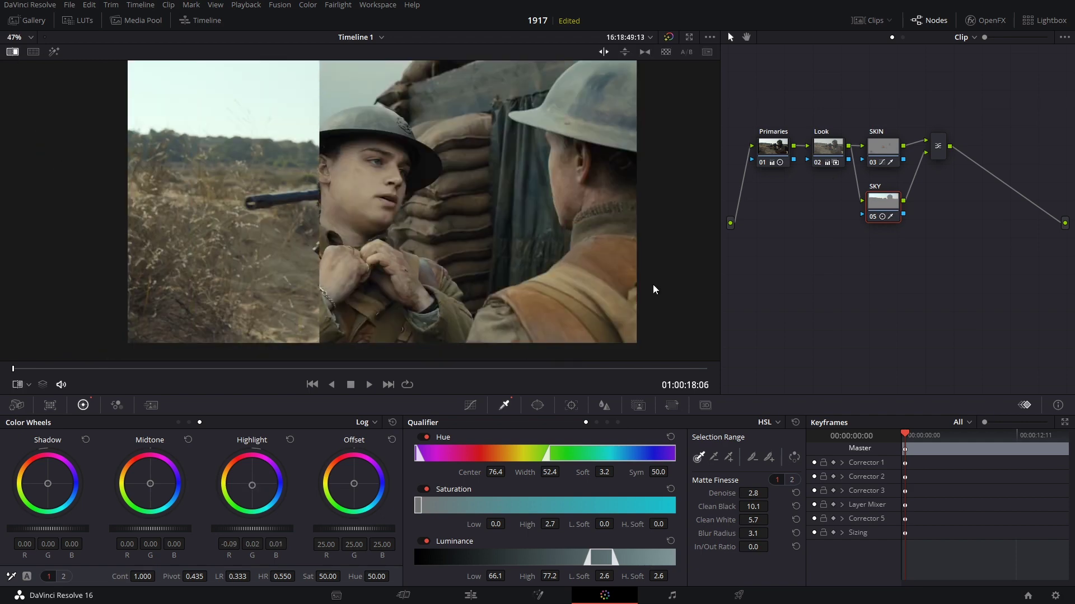
pyautogui.moveTo(361, 490); pyautogui.dragTo(352, 484)
pyautogui.moveTo(272, 534); pyautogui.dragTo(213, 533)
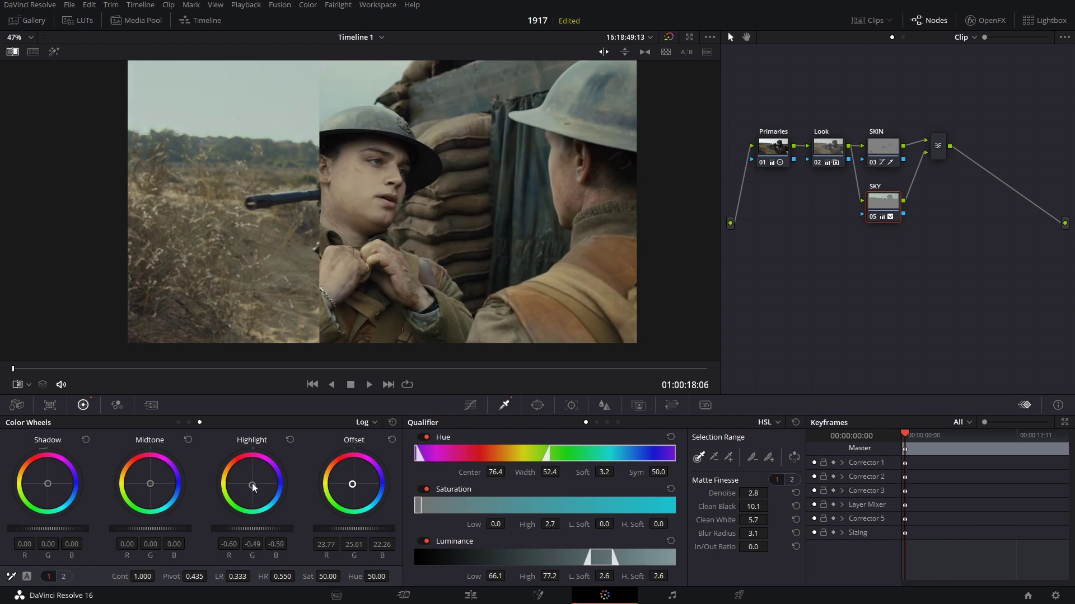
pyautogui.moveTo(252, 485); pyautogui.dragTo(253, 486)
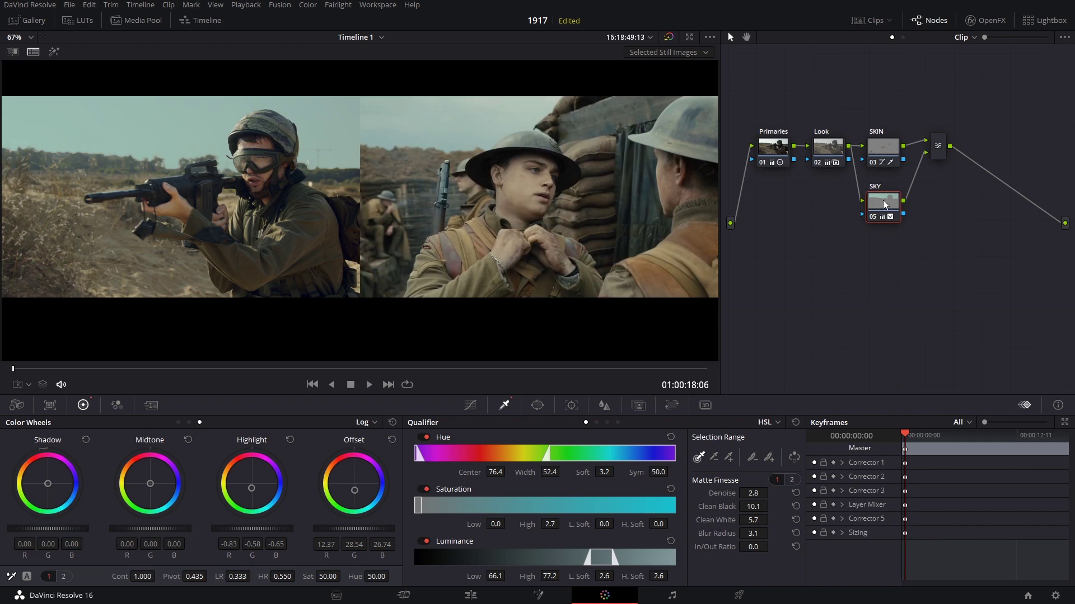
pyautogui.moveTo(884, 203)
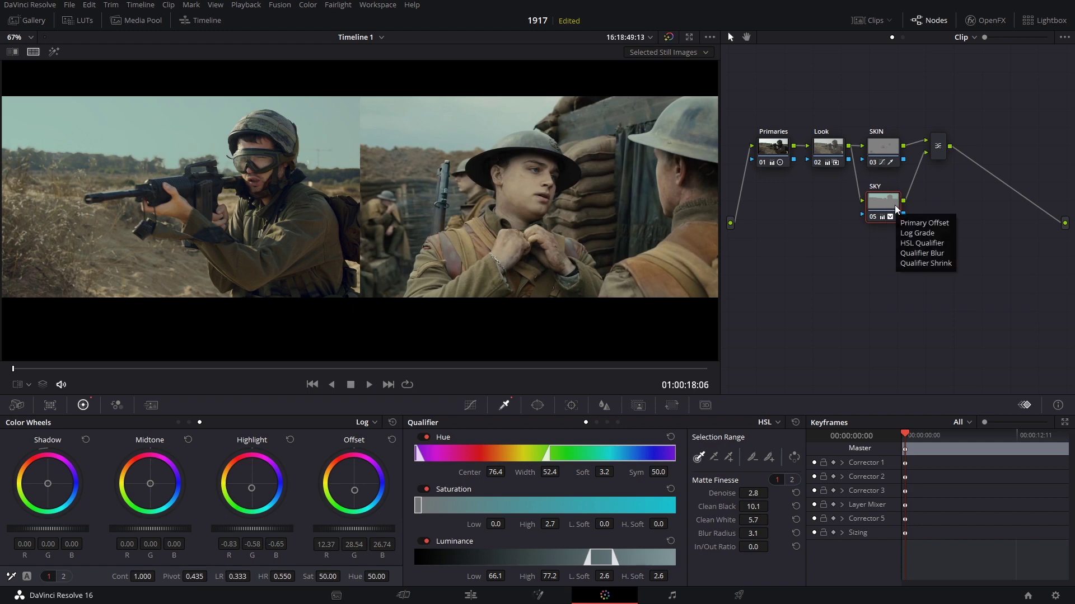
pyautogui.hotkey('ctrl', 'd')
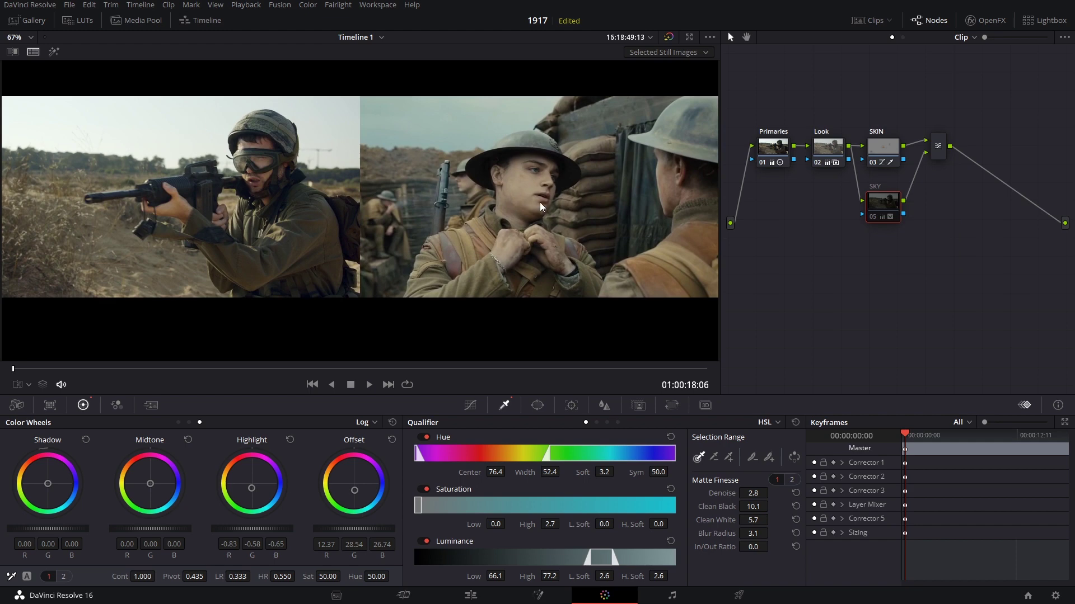
pyautogui.hotkey('ctrl', 'd')
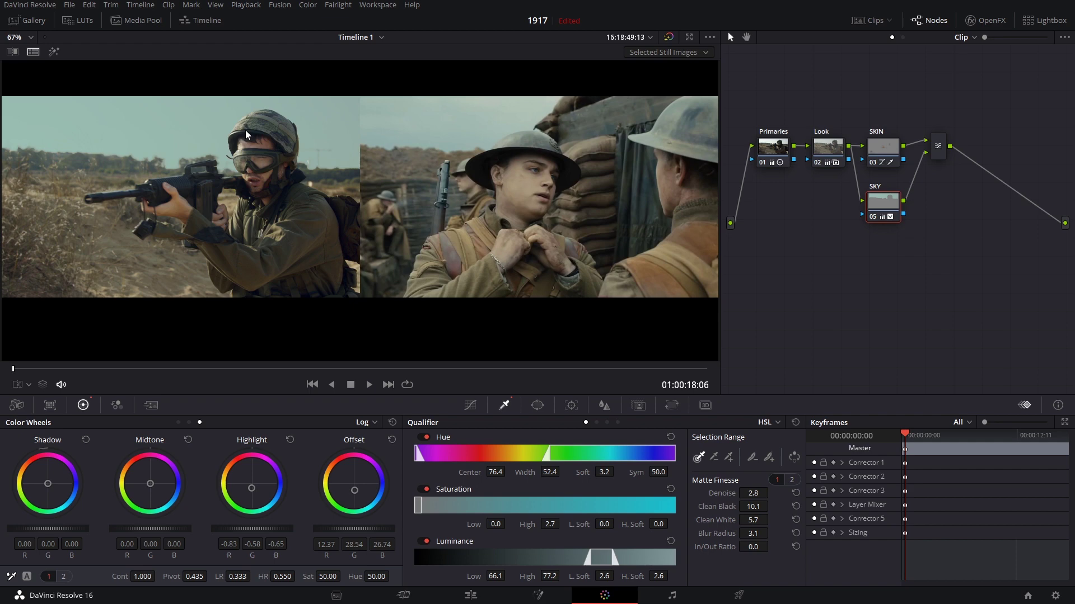
# - Lower the SKIN node's saturation from 50 to 41.60 and pull its curve midpoint down slightly
pyautogui.click(883, 145)
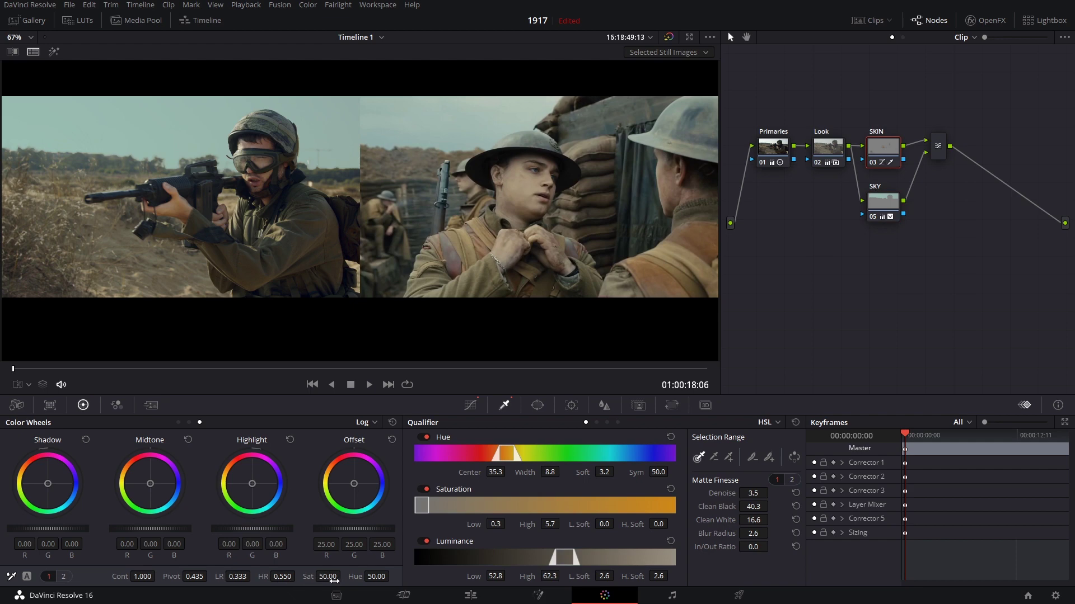
pyautogui.moveTo(329, 576); pyautogui.dragTo(344, 576)
pyautogui.click(470, 405)
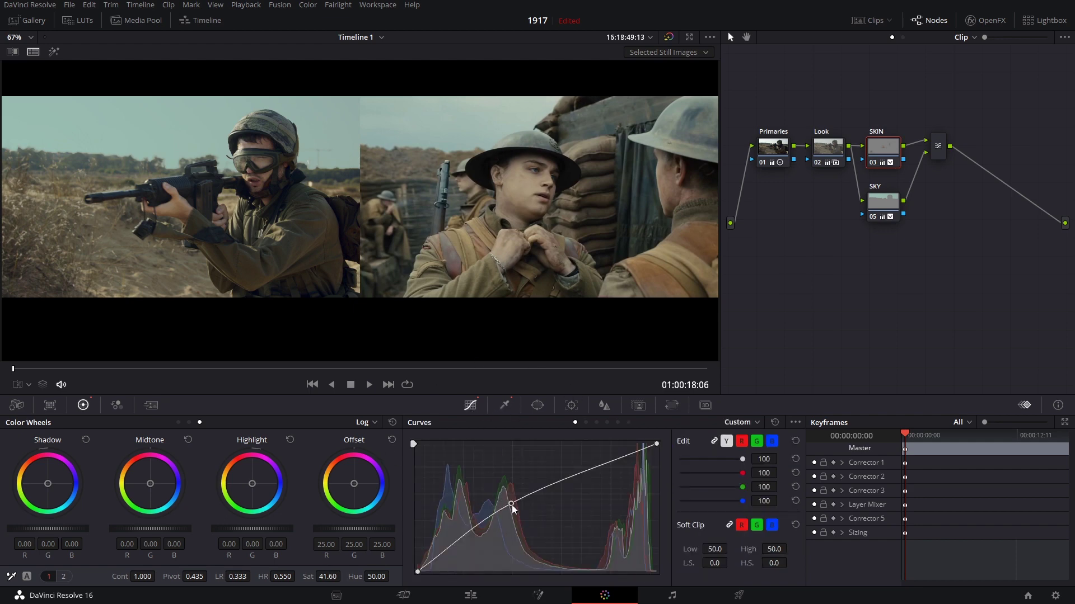
pyautogui.moveTo(512, 506)
pyautogui.mouseDown()
pyautogui.moveTo(506, 495)
pyautogui.moveTo(496, 509)
pyautogui.mouseUp()
pyautogui.click(890, 202)
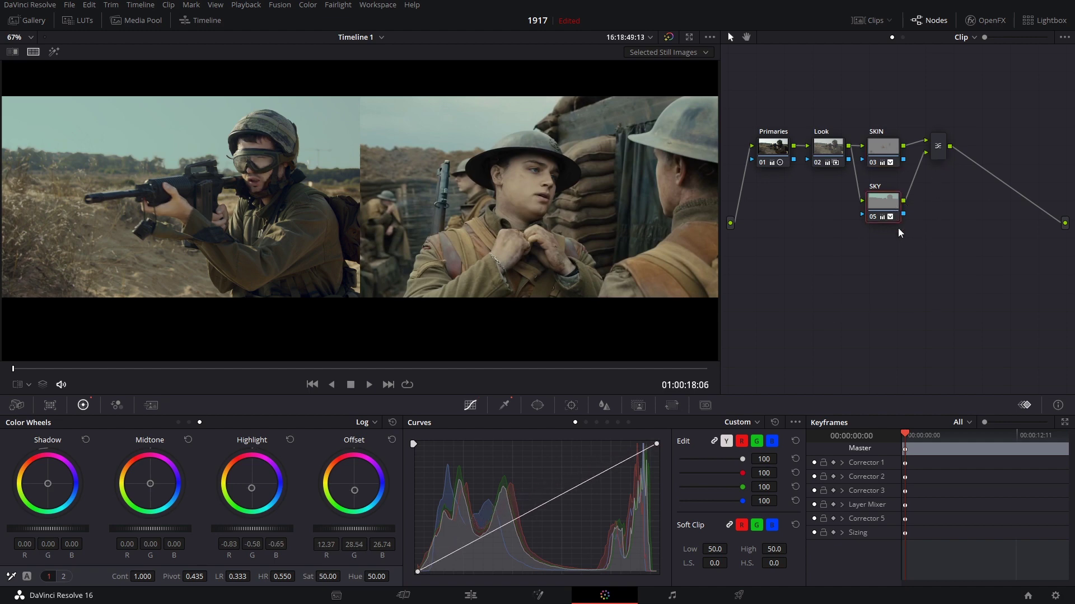
# - Add serial node 06 after the Layer Mixer with contrast 1.046 and saturation 54.50
pyautogui.click(939, 151)
pyautogui.hotkey('alt', 's')
pyautogui.moveTo(1007, 149); pyautogui.dragTo(985, 209)
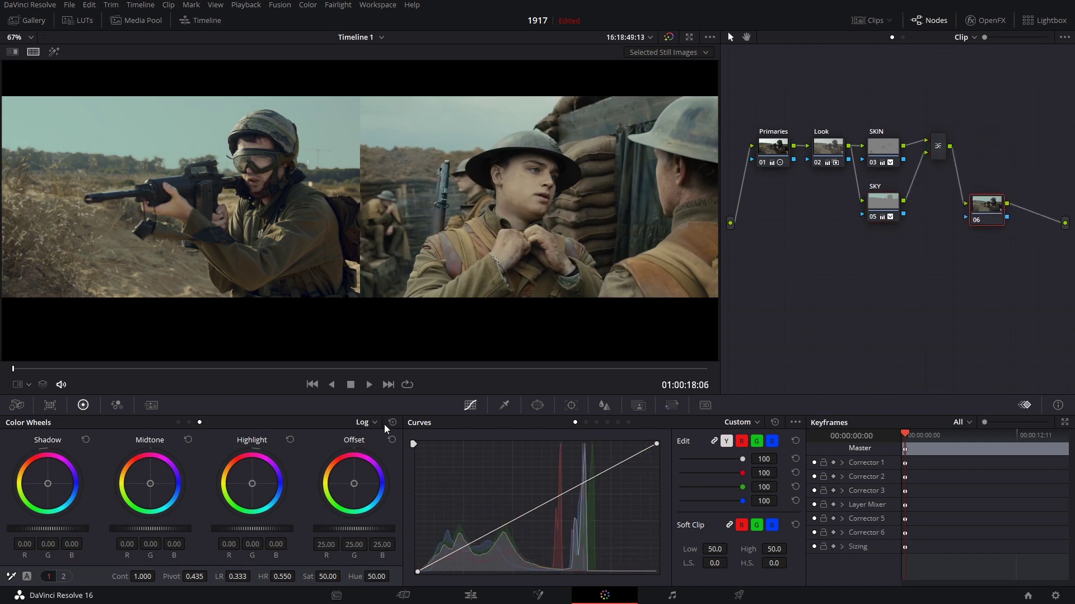
pyautogui.moveTo(142, 576); pyautogui.dragTo(171, 576)
pyautogui.moveTo(328, 577)
pyautogui.mouseDown()
pyautogui.moveTo(344, 575)
pyautogui.moveTo(333, 577)
pyautogui.mouseUp()
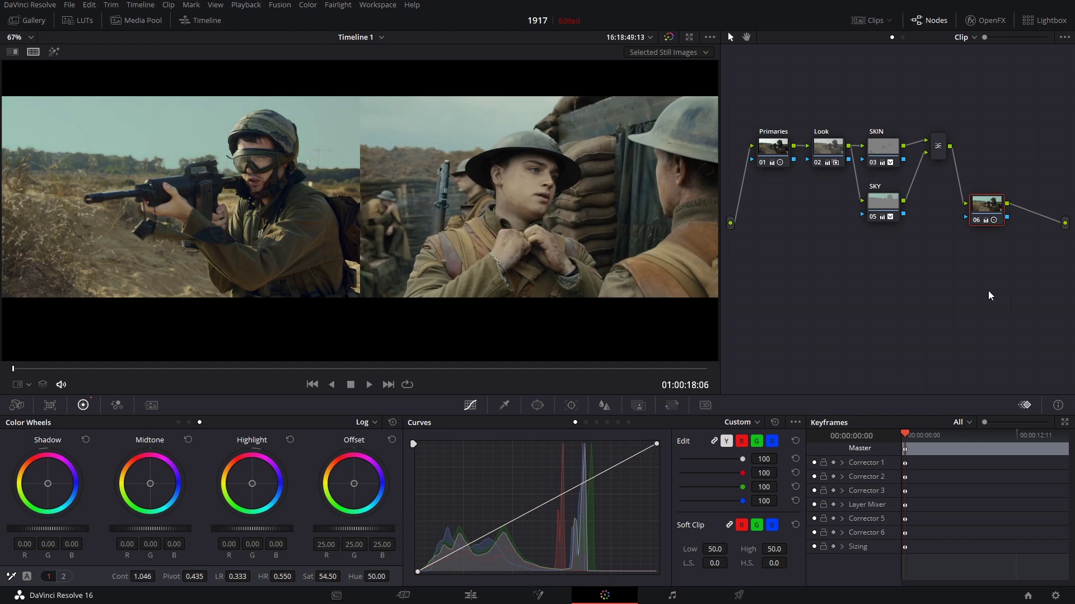